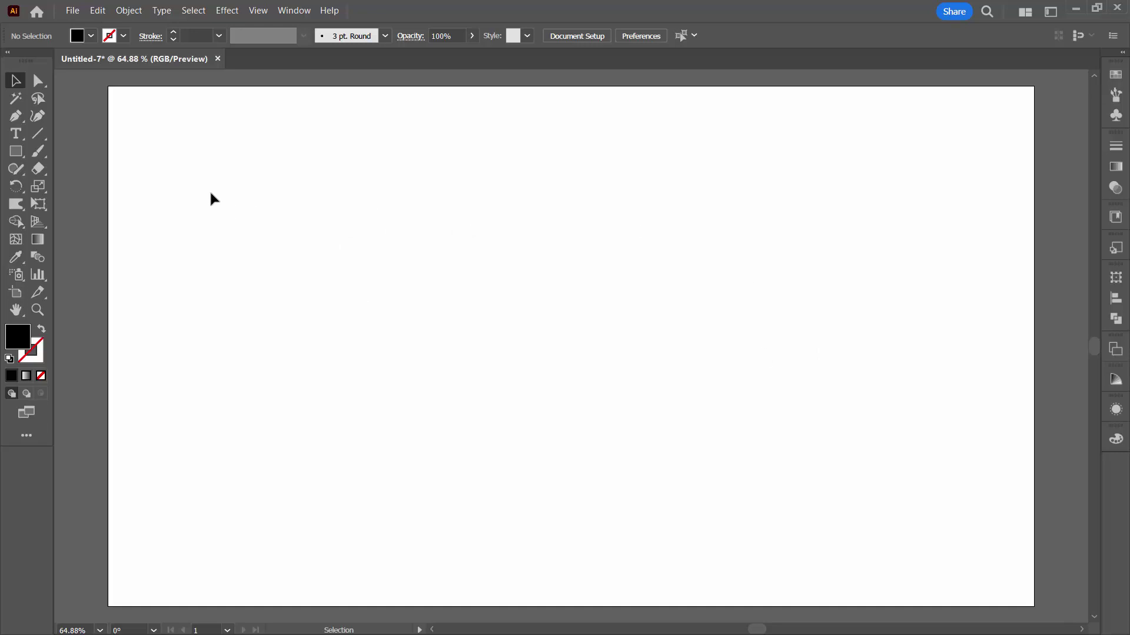
Type the word 'colour' as point text on the artboard.
{"action": "left_click", "coordinate": [18, 134]}
{"action": "left_click", "coordinate": [58, 132]}
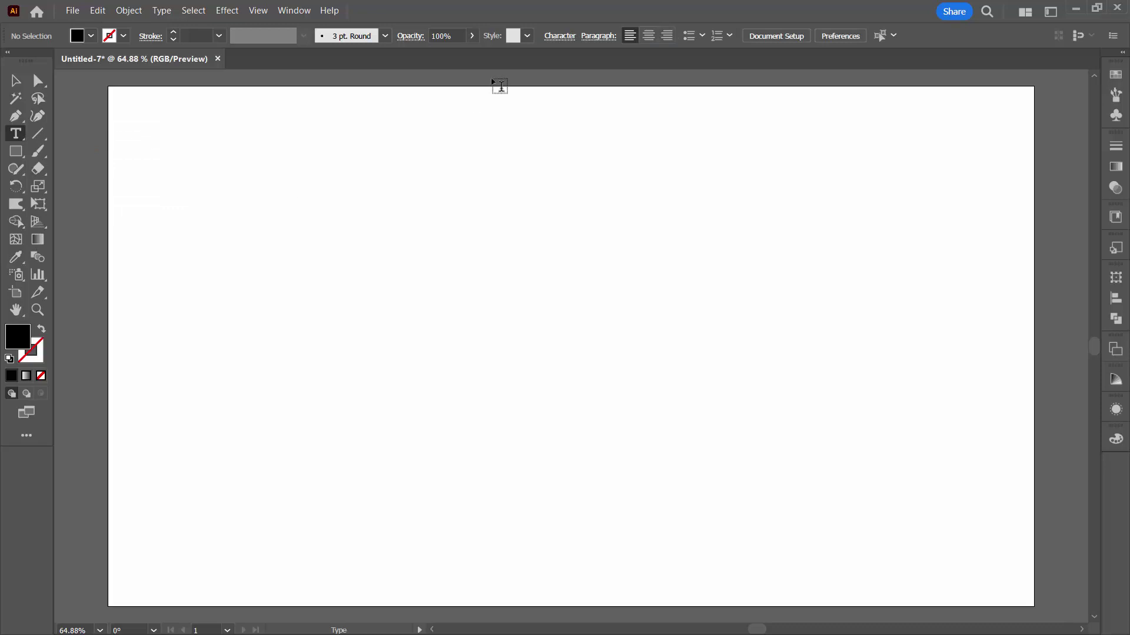
{"action": "left_click", "coordinate": [206, 287]}
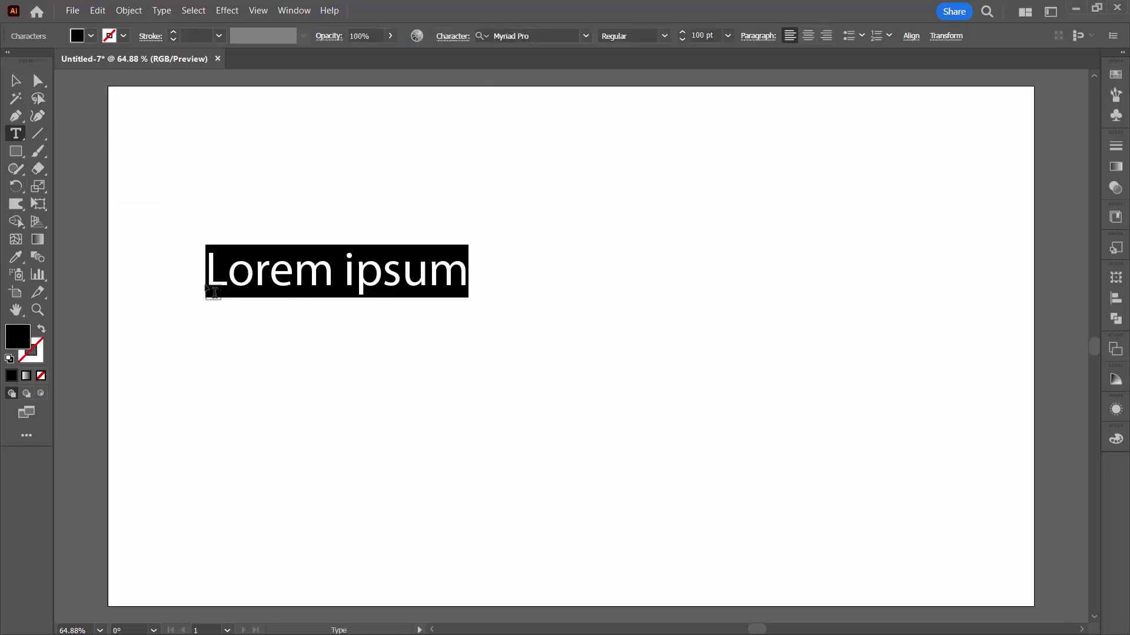
{"action": "type", "text": "colour"}
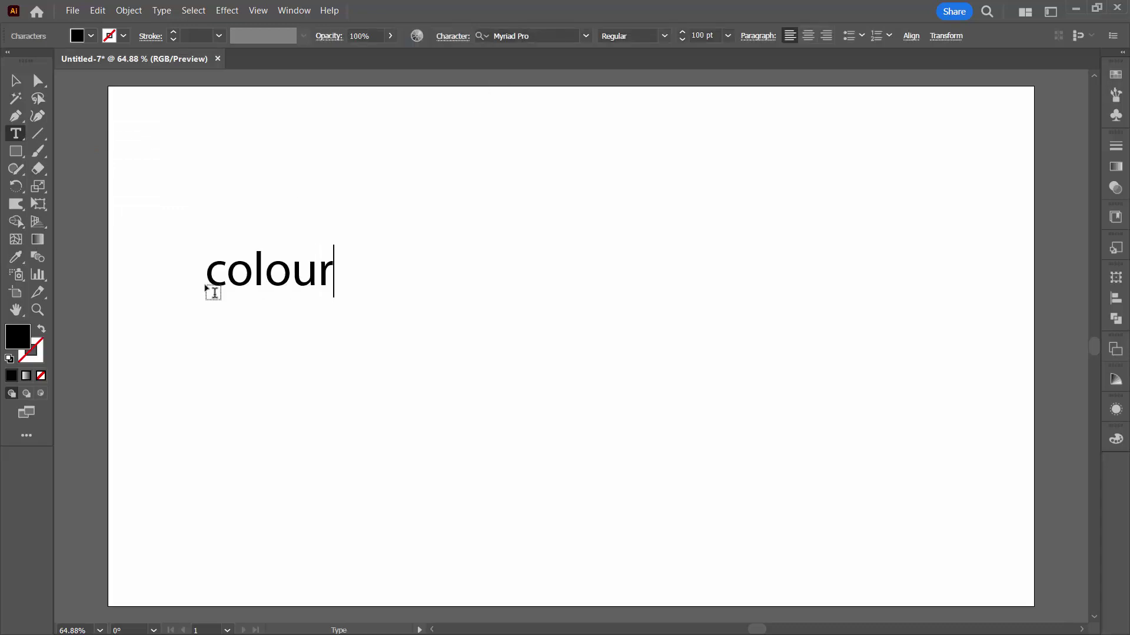
Set the word to the And Then It Ends font at 450 pt.
{"action": "key", "text": "ctrl+a"}
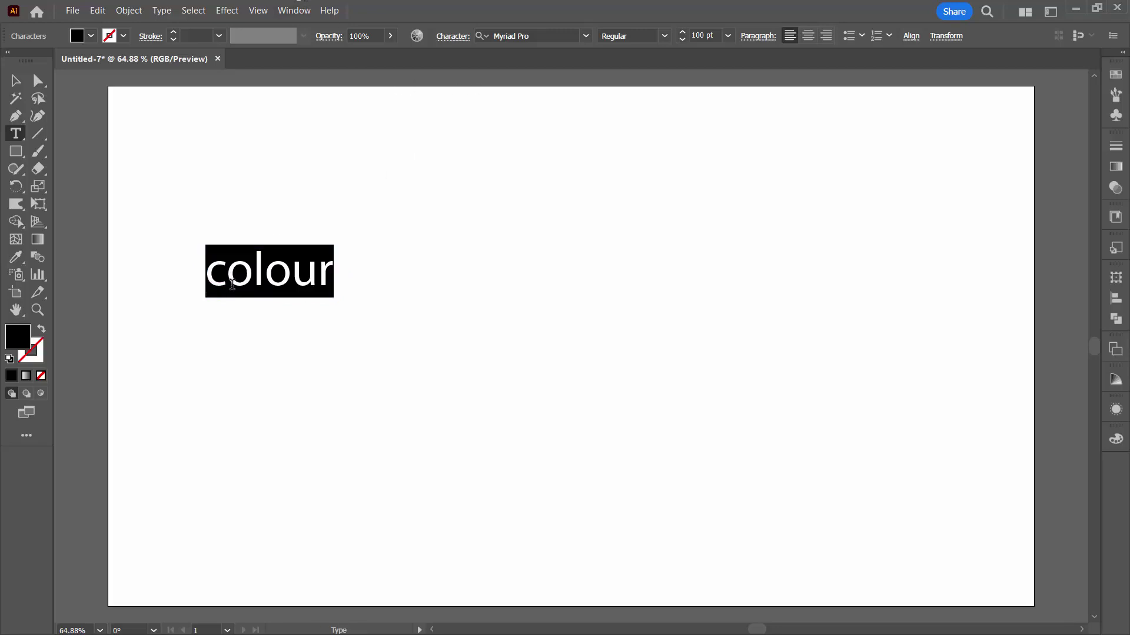
{"action": "left_click", "coordinate": [587, 34]}
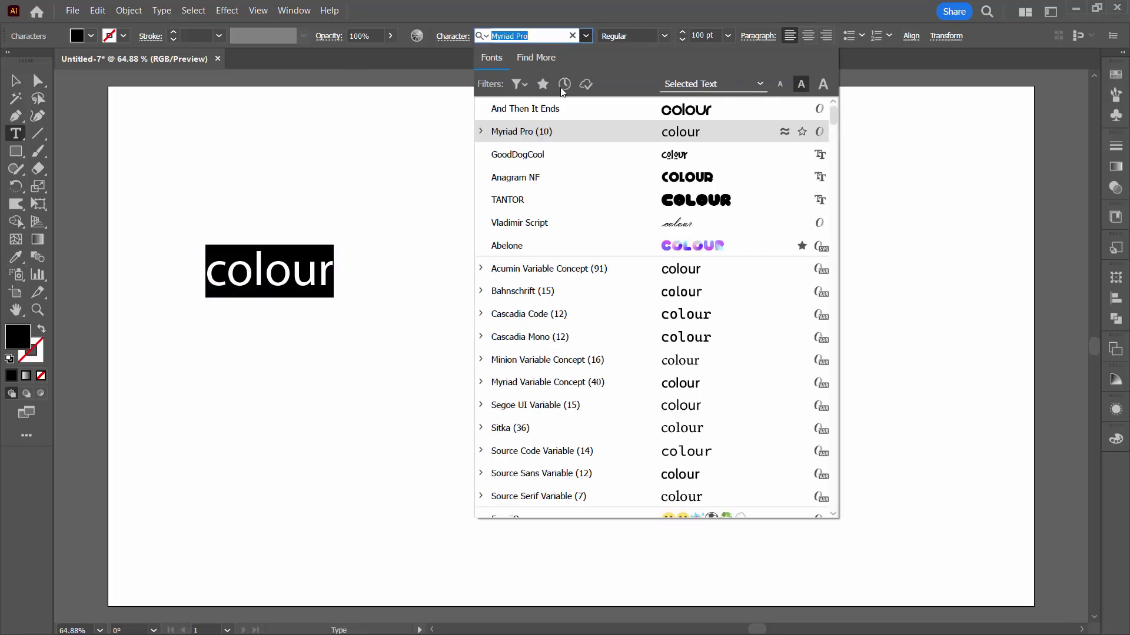
{"action": "left_click", "coordinate": [508, 109]}
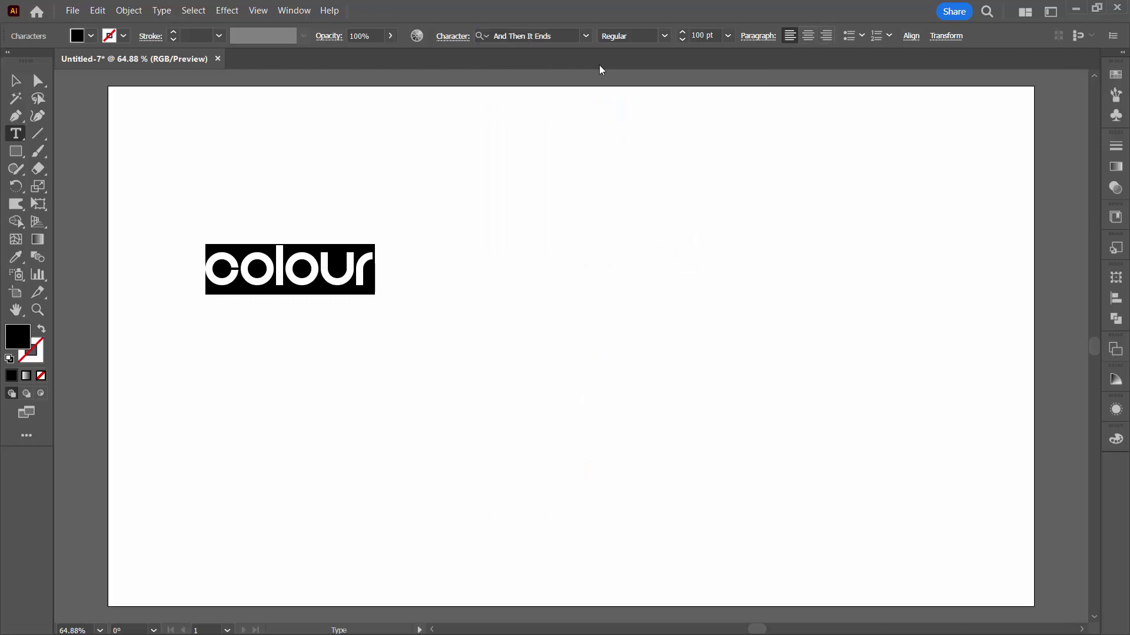
{"action": "left_click", "coordinate": [703, 35]}
{"action": "type", "text": "45"}
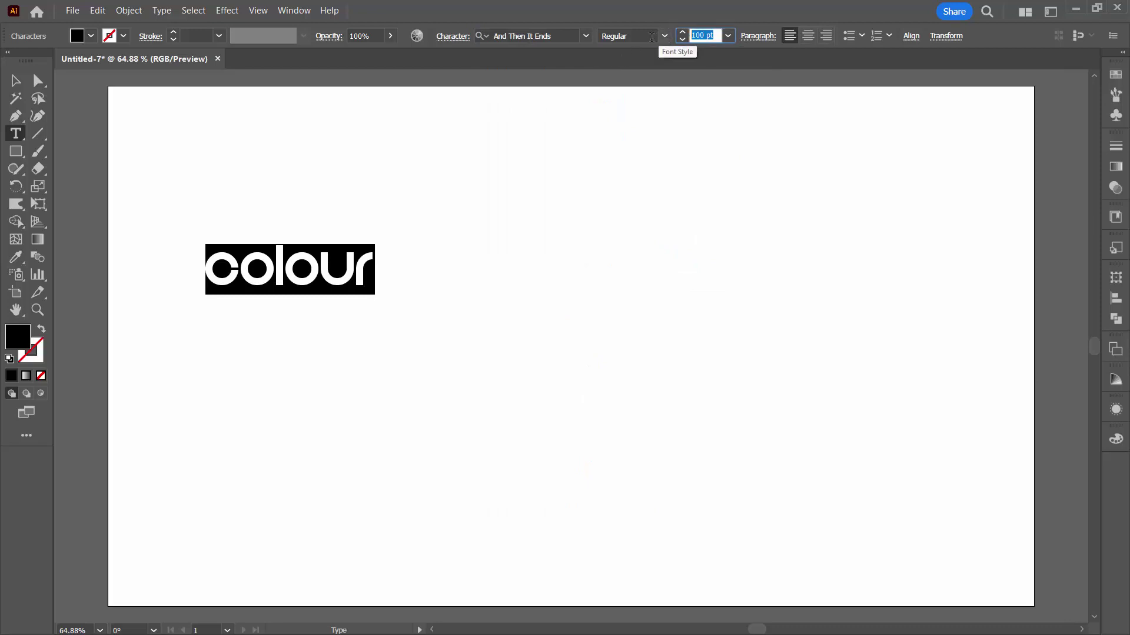
{"action": "type", "text": "0"}
{"action": "key", "text": "Return"}
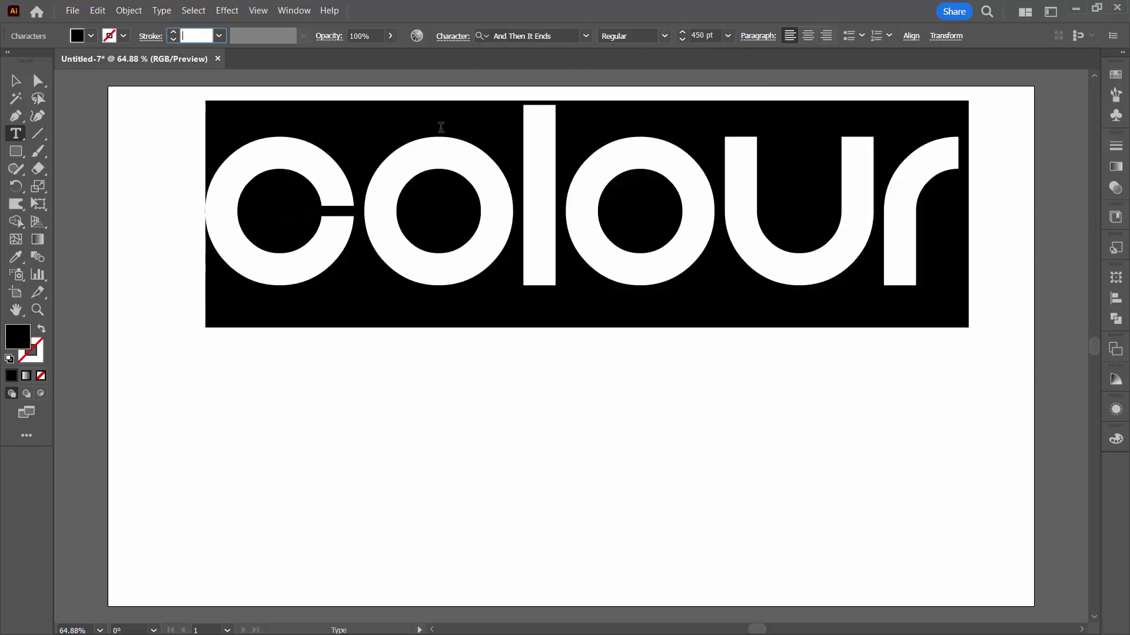
Move the word 'colour' to the centre of the artboard and deselect it.
{"action": "left_click", "coordinate": [16, 81]}
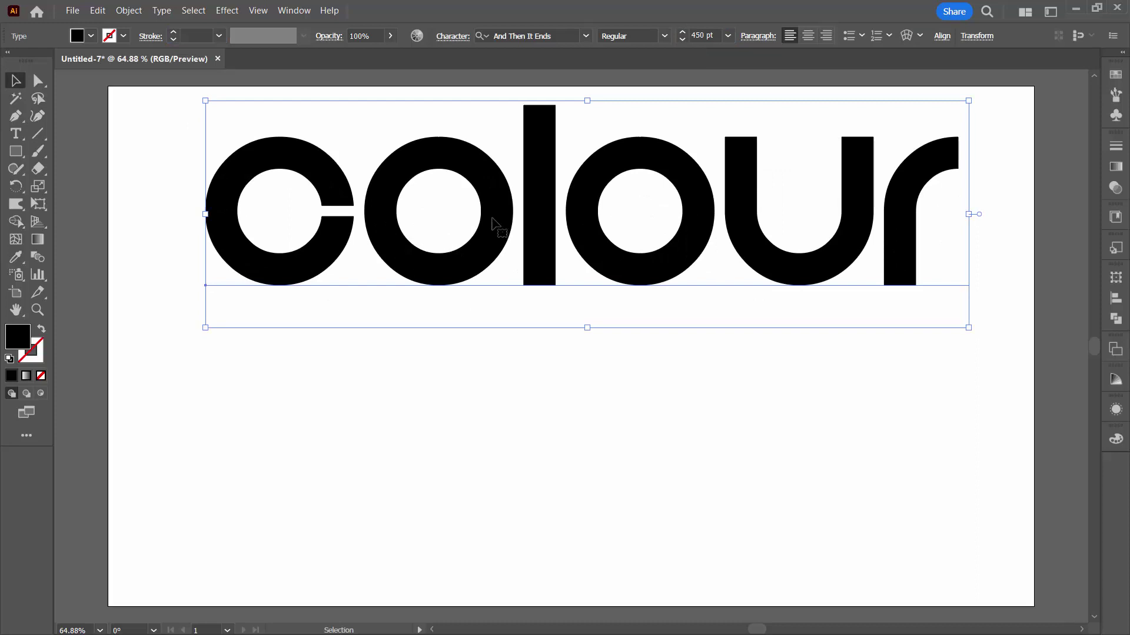
{"action": "left_click_drag", "start_coordinate": [525, 233], "coordinate": [506, 359]}
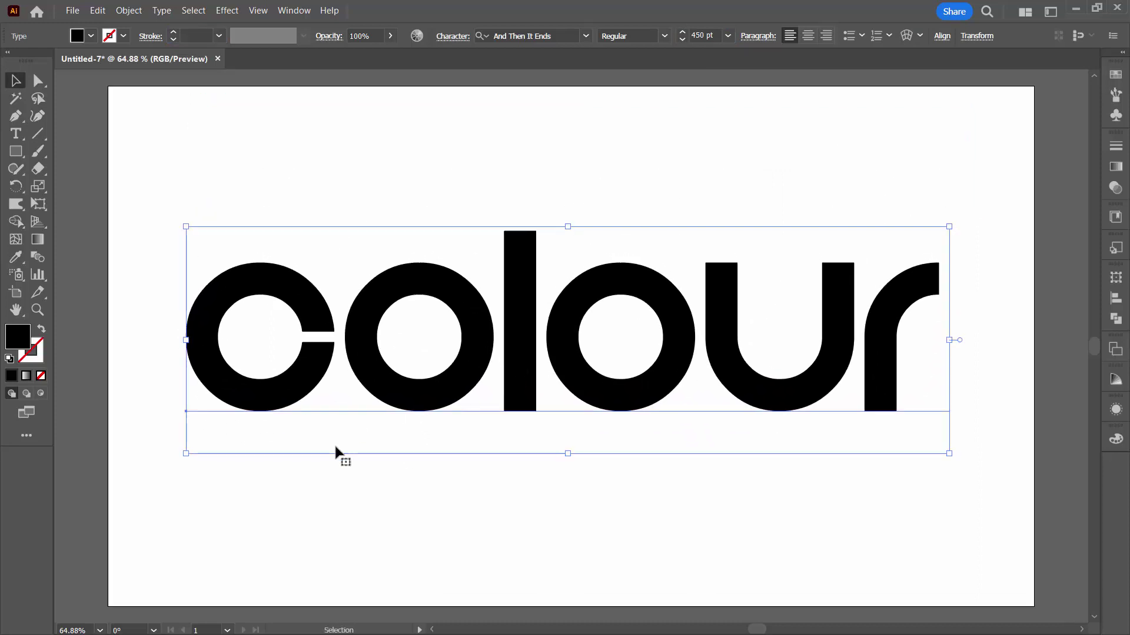
{"action": "left_click", "coordinate": [317, 504]}
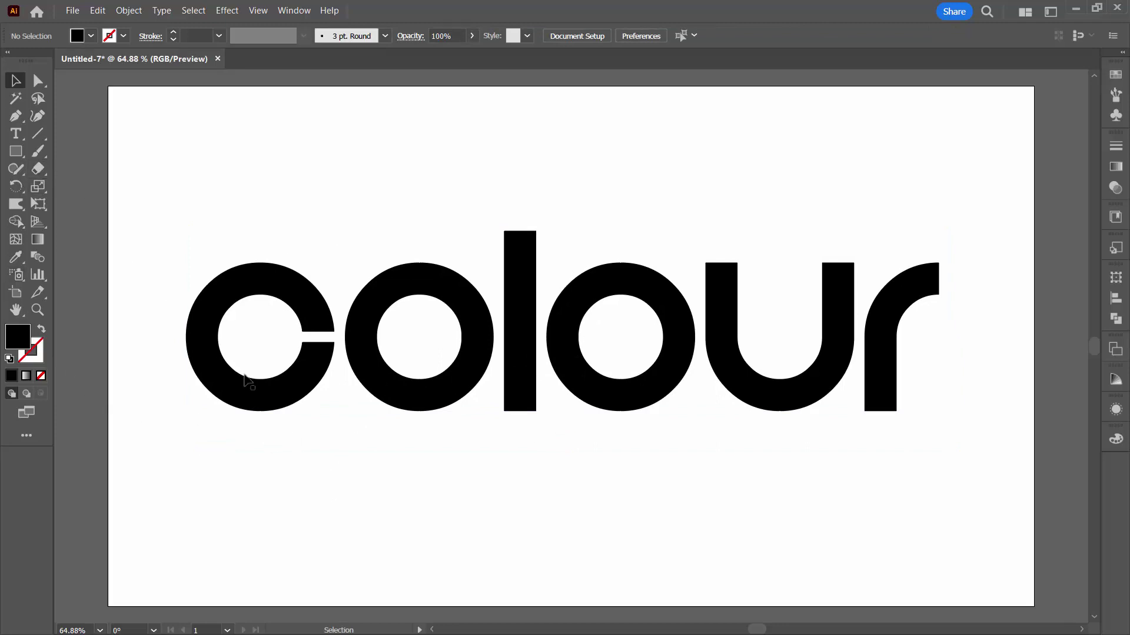
{"action": "left_click", "coordinate": [239, 409]}
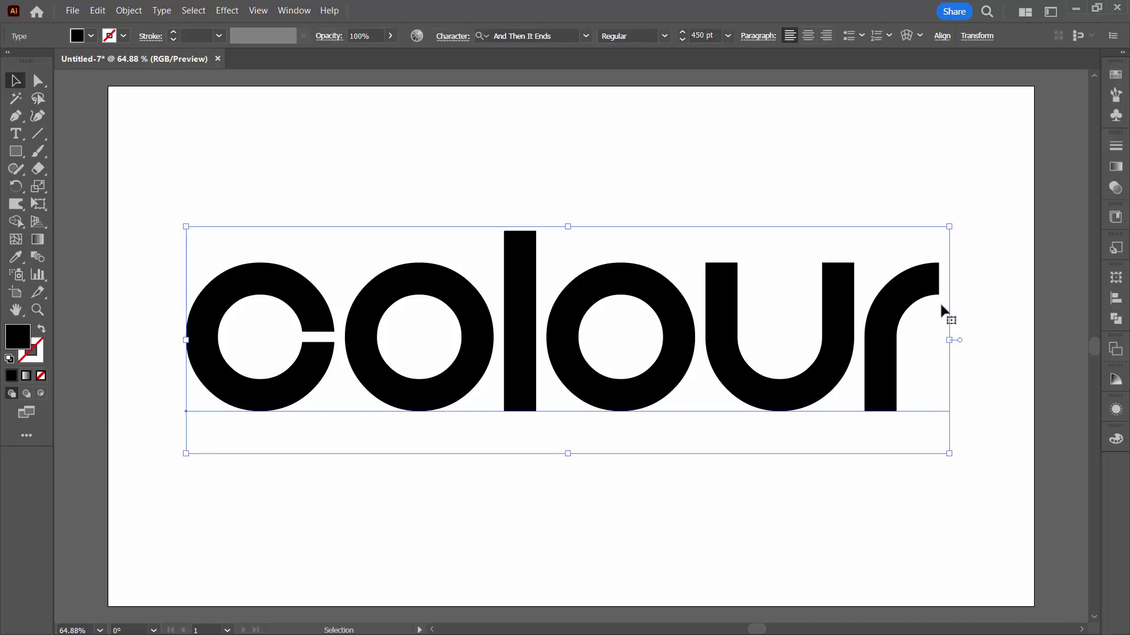
{"action": "left_click", "coordinate": [1115, 167]}
{"action": "left_click", "coordinate": [1043, 162]}
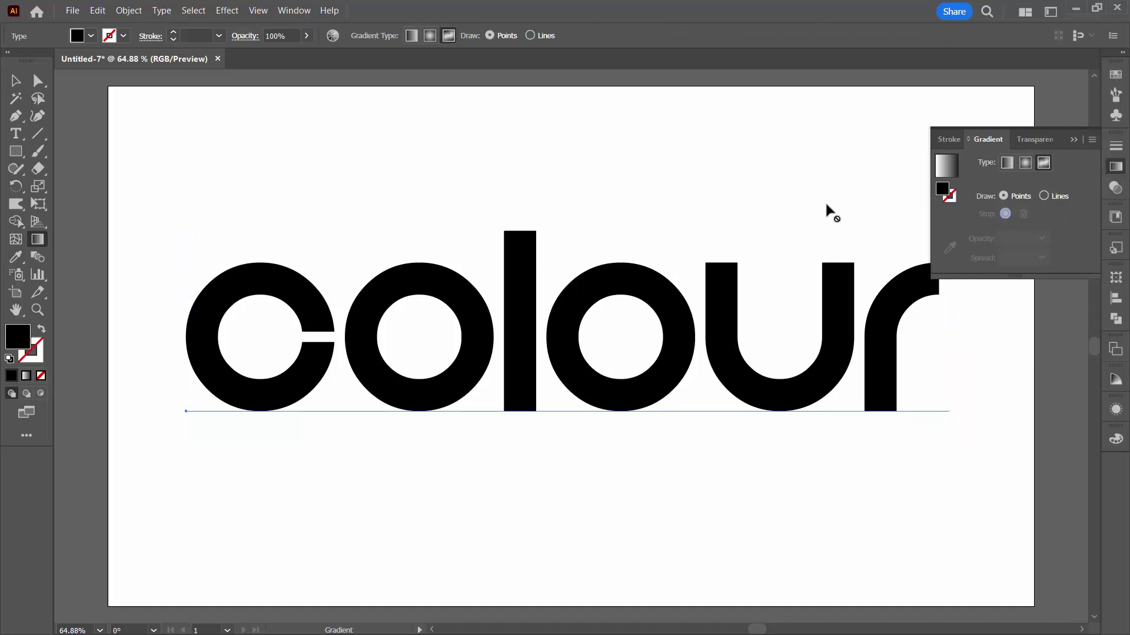
{"action": "left_click", "coordinate": [1073, 139]}
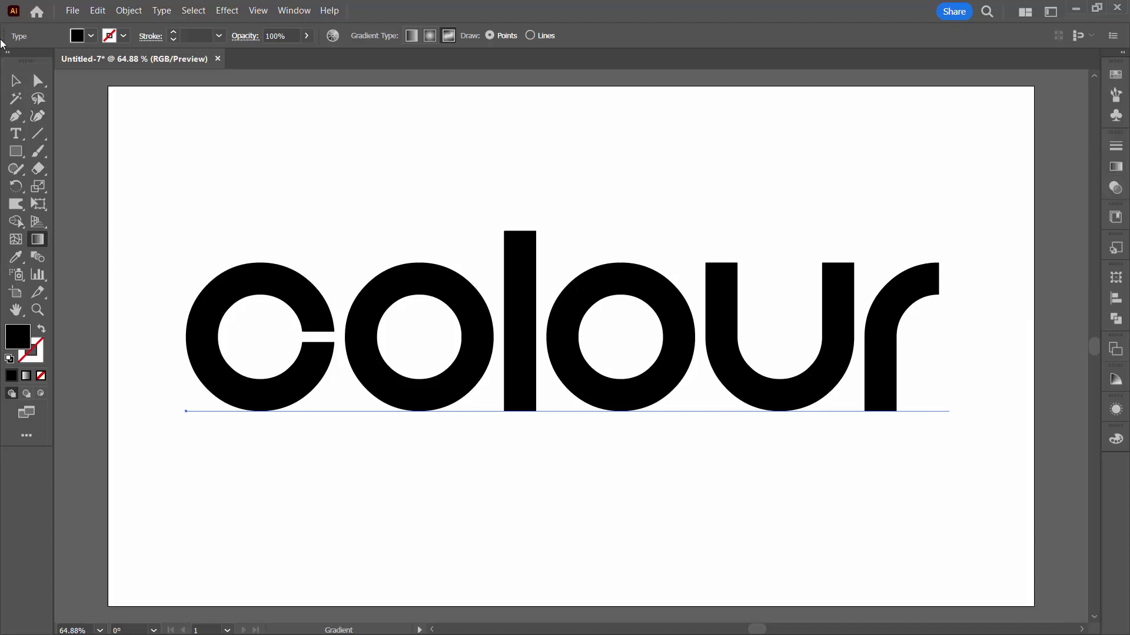
{"action": "left_click", "coordinate": [16, 80]}
Create a 1920 × 1080 px rectangle aligned left and vertically centred to the artboard.
{"action": "left_click", "coordinate": [63, 134]}
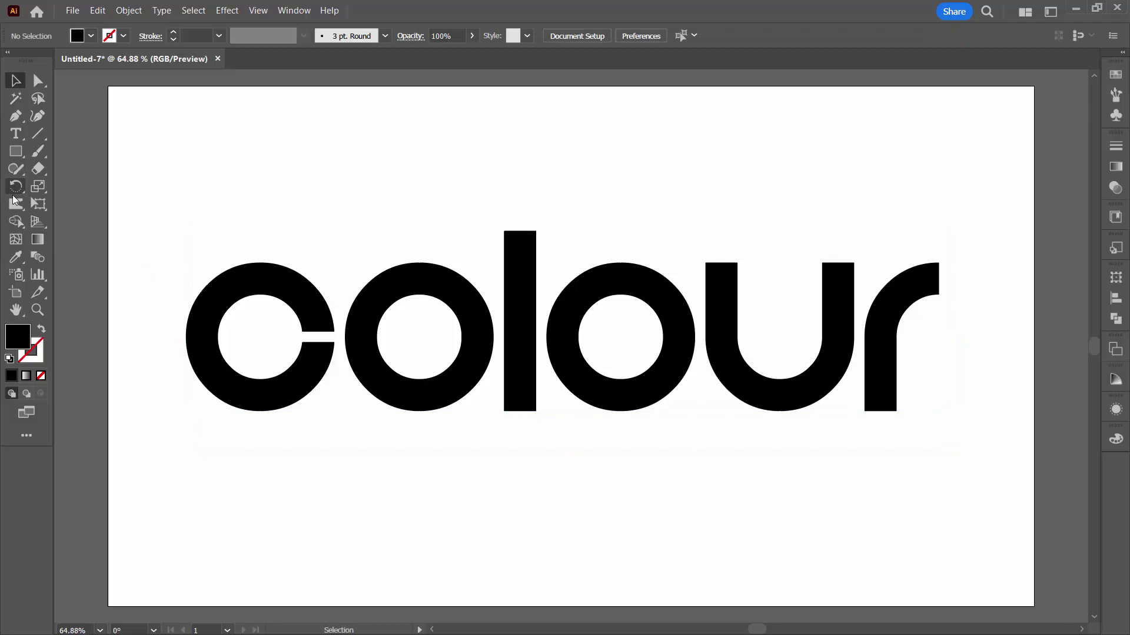
{"action": "left_click", "coordinate": [16, 151]}
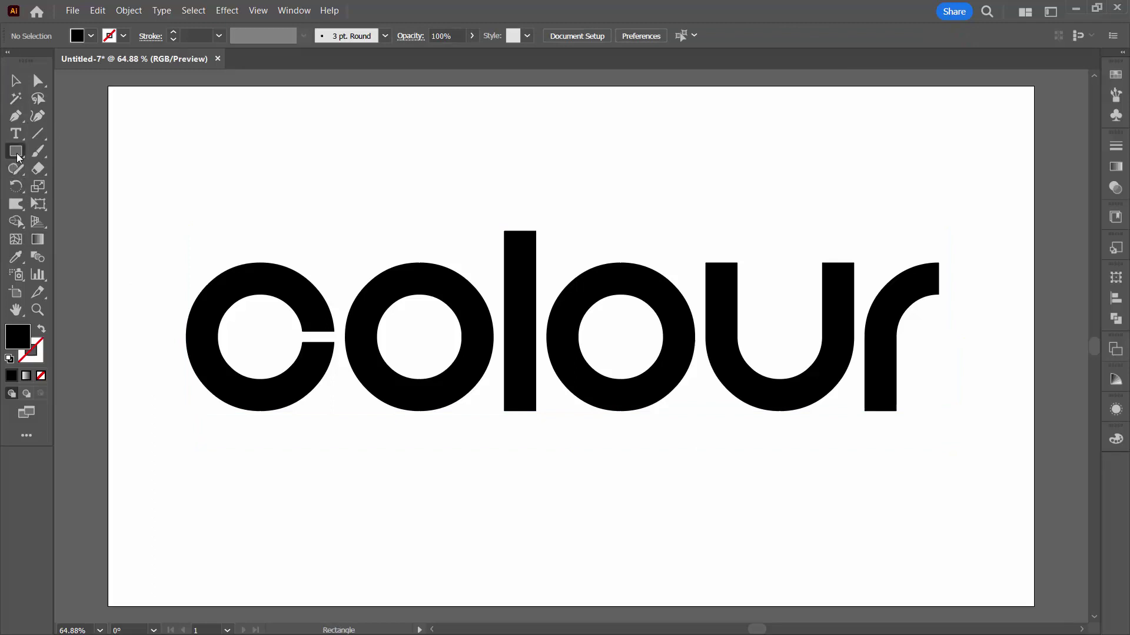
{"action": "left_click", "coordinate": [177, 180]}
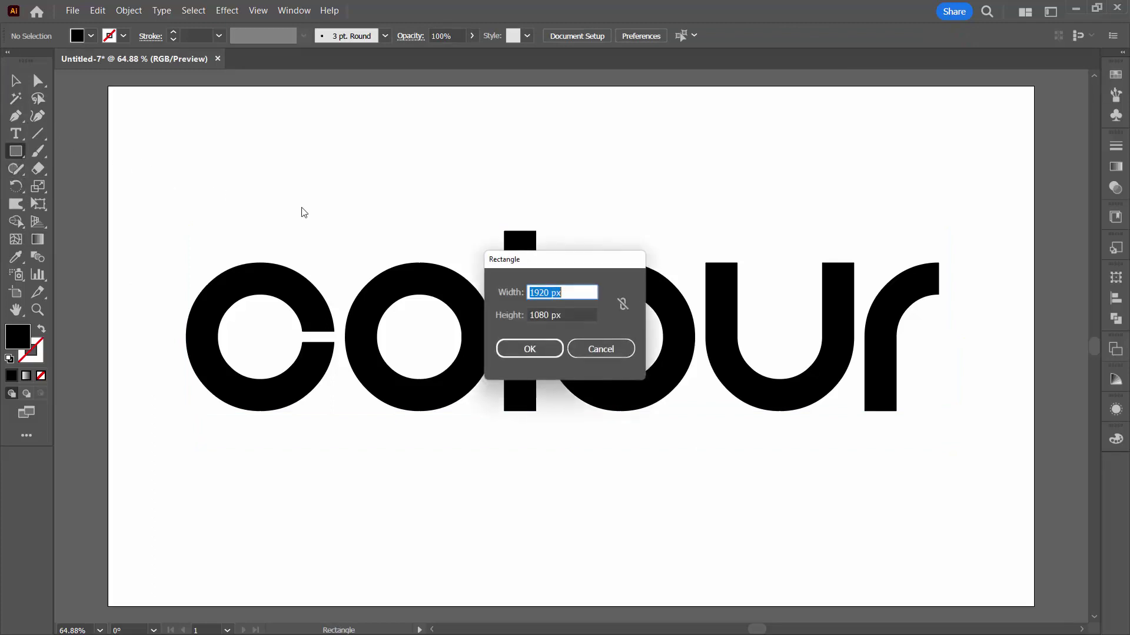
{"action": "left_click", "coordinate": [551, 355]}
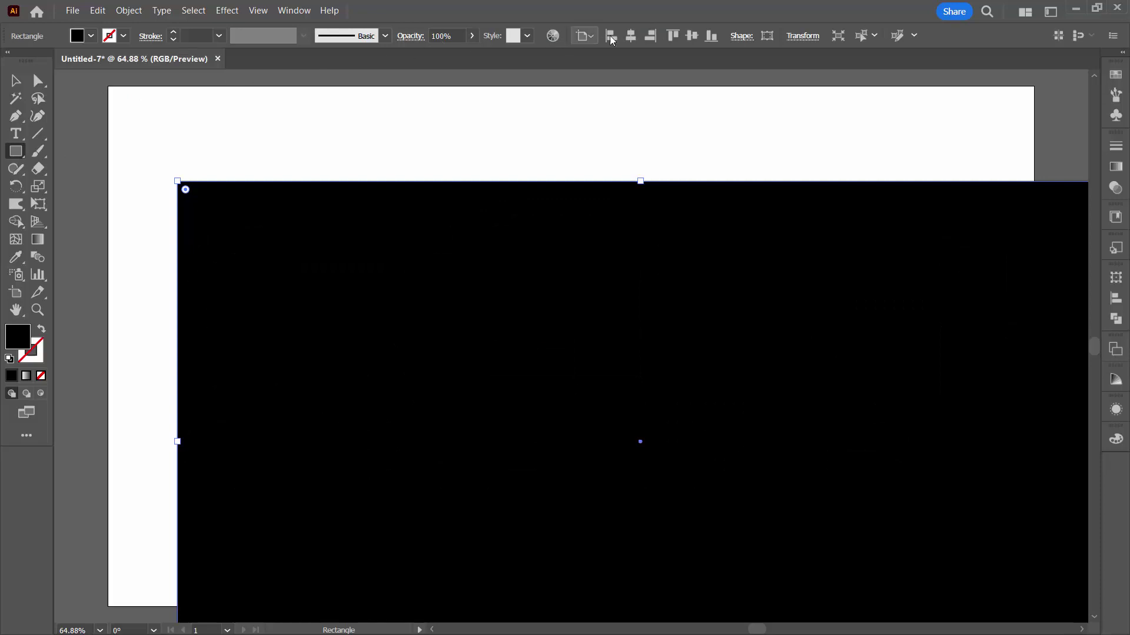
{"action": "left_click", "coordinate": [610, 36]}
{"action": "left_click", "coordinate": [691, 36]}
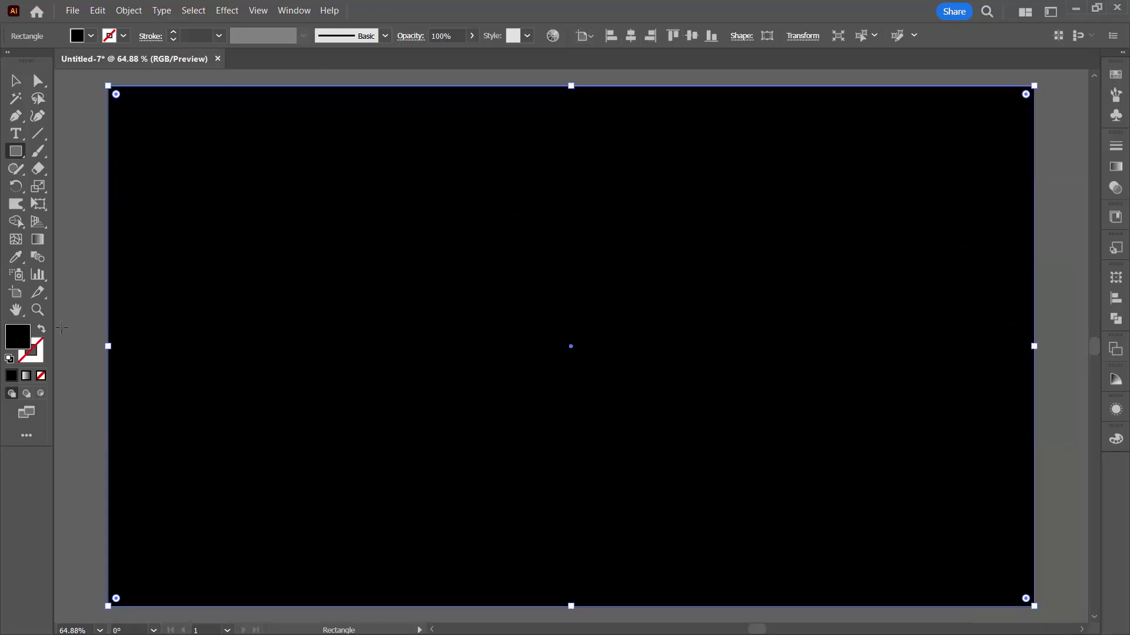
Fill the rectangle with a light pink colour.
{"action": "double_click", "coordinate": [18, 336]}
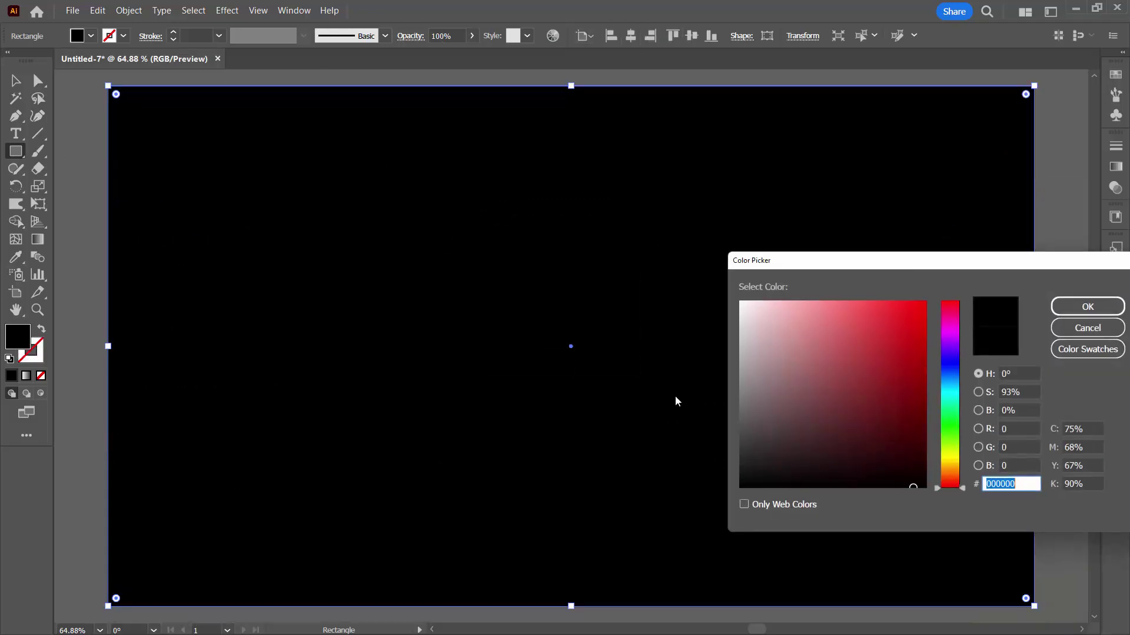
{"action": "left_click", "coordinate": [888, 329]}
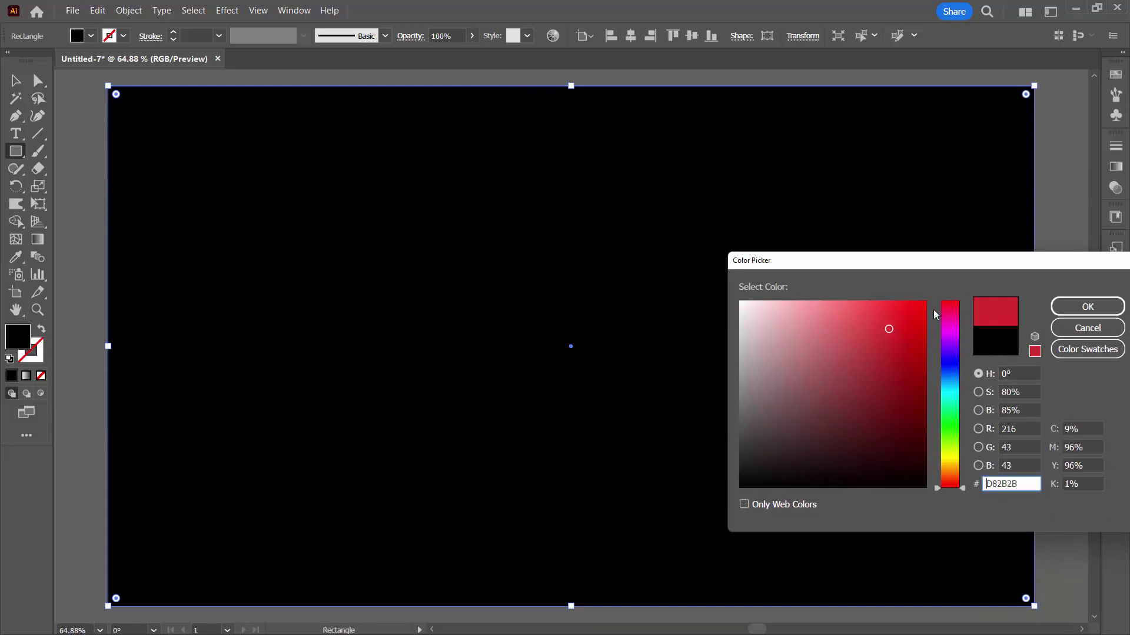
{"action": "left_click", "coordinate": [839, 316]}
{"action": "left_click", "coordinate": [1073, 309]}
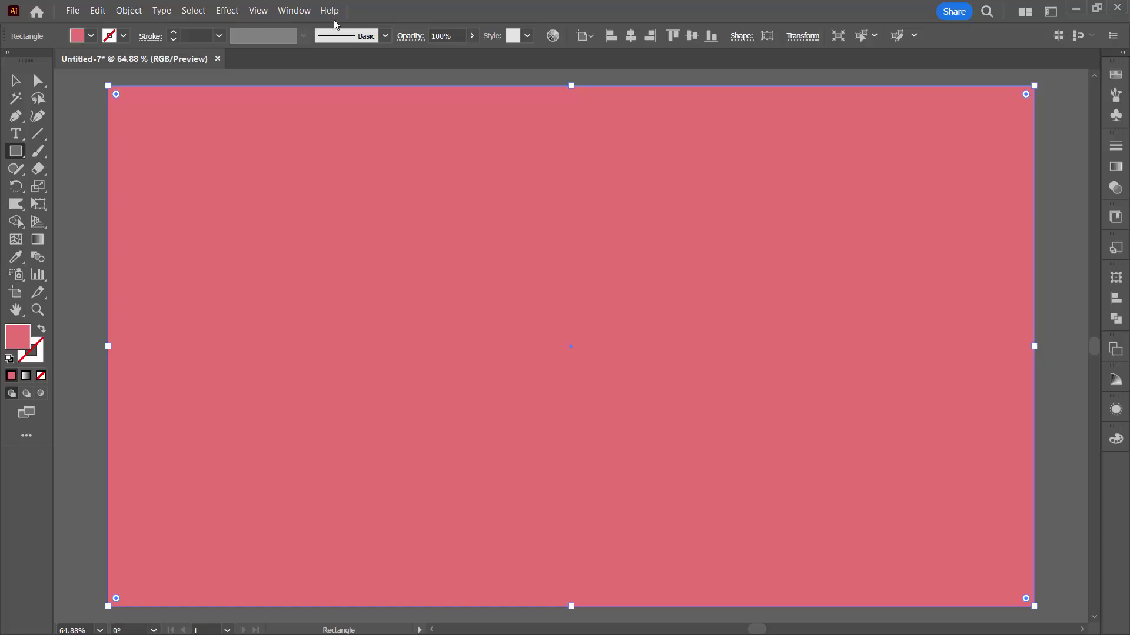
In the Layers panel, move the rectangle below the 'colour' text.
{"action": "key", "text": "F7"}
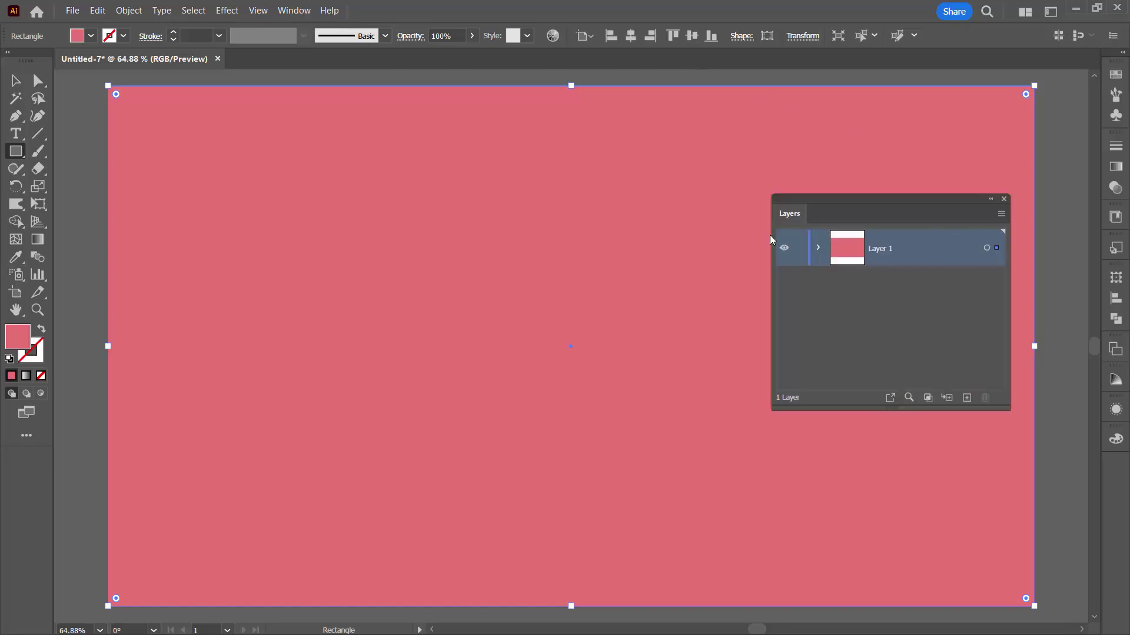
{"action": "left_click", "coordinate": [817, 247]}
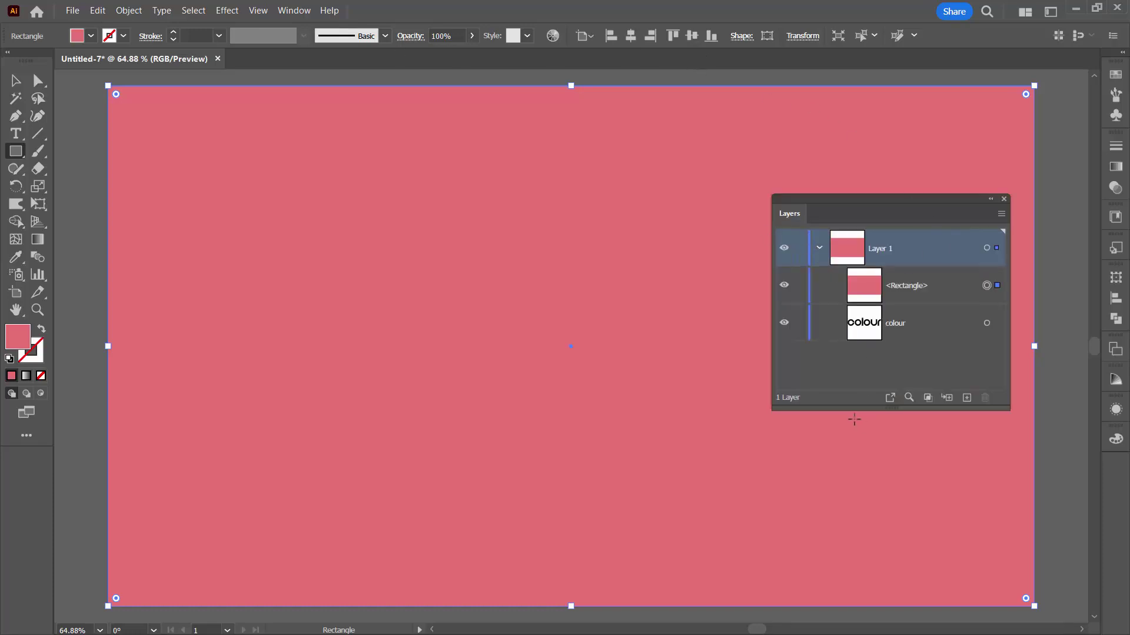
{"action": "left_click_drag", "start_coordinate": [855, 409], "coordinate": [856, 517]}
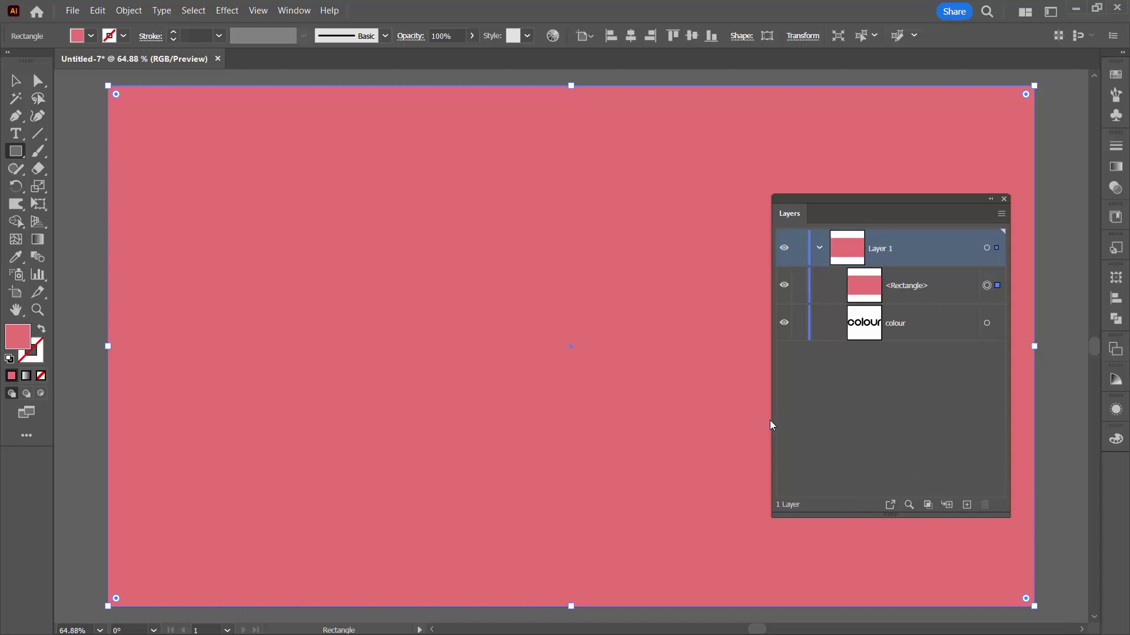
{"action": "left_click_drag", "start_coordinate": [772, 421], "coordinate": [824, 421]}
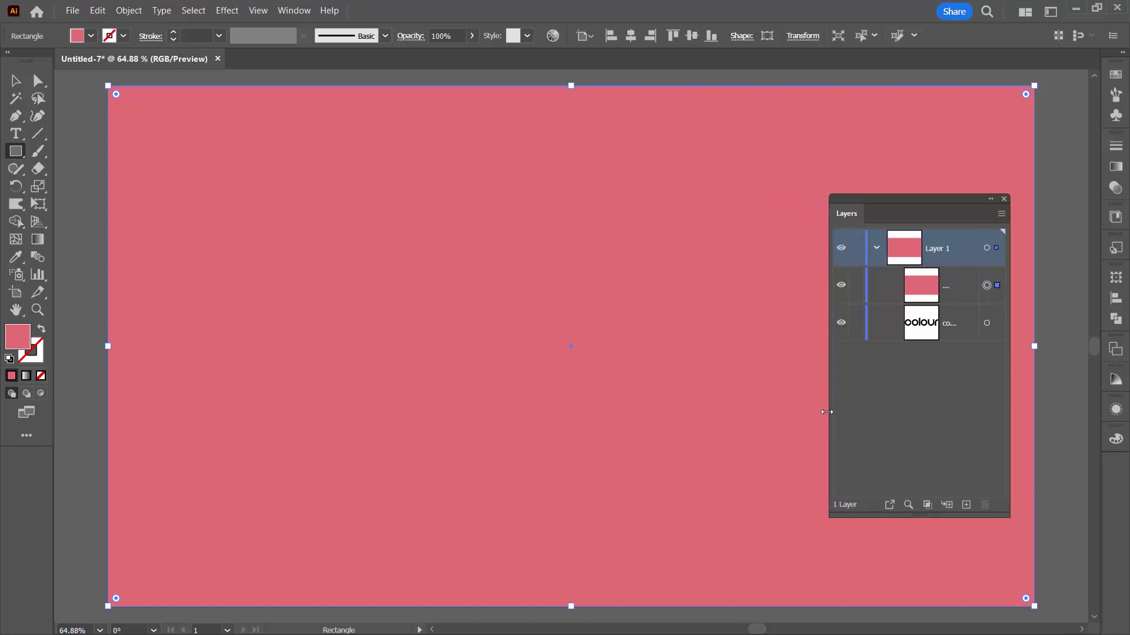
{"action": "left_click_drag", "start_coordinate": [949, 291], "coordinate": [943, 338]}
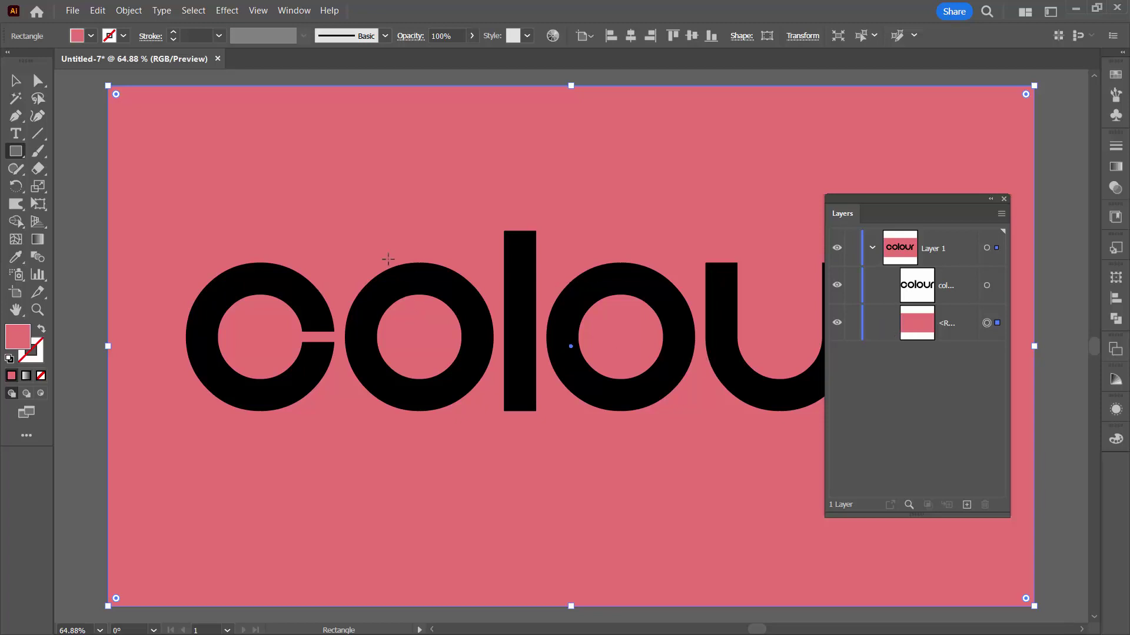
Select the text and rectangle together and make a clipping mask from them.
{"action": "left_click", "coordinate": [16, 81]}
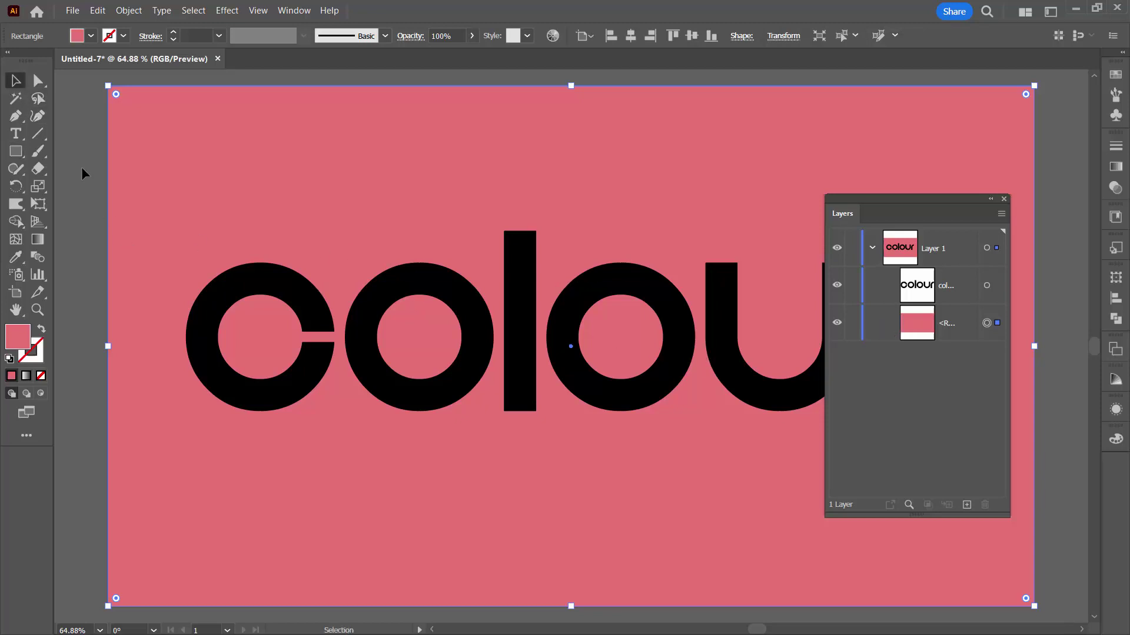
{"action": "left_click", "coordinate": [432, 407], "text": "shift"}
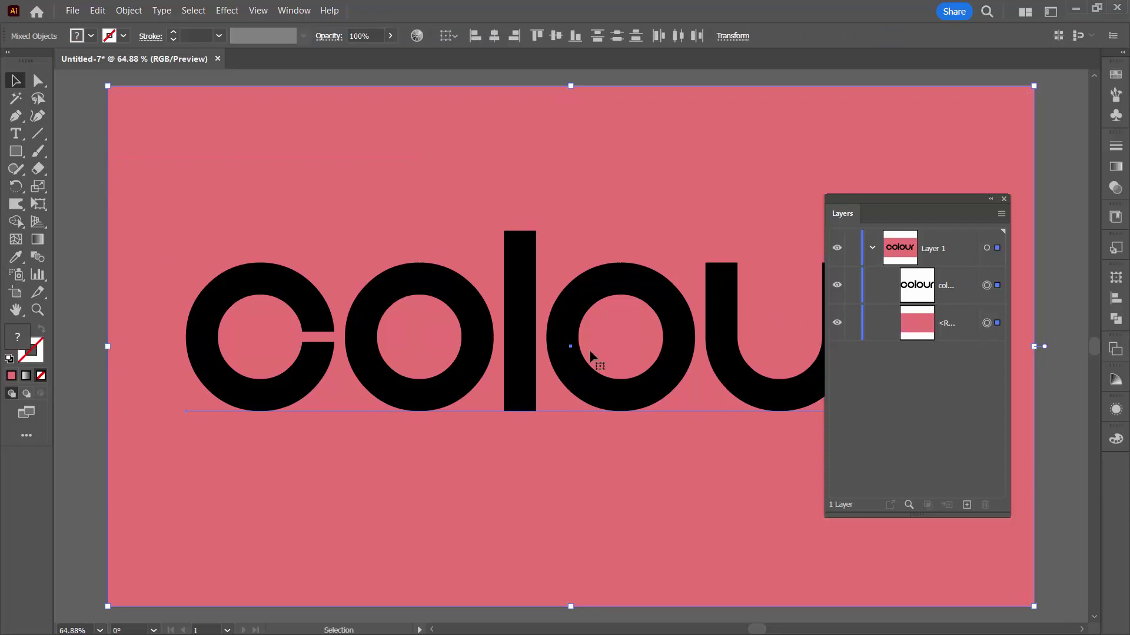
{"action": "right_click", "coordinate": [521, 372]}
{"action": "left_click", "coordinate": [615, 529]}
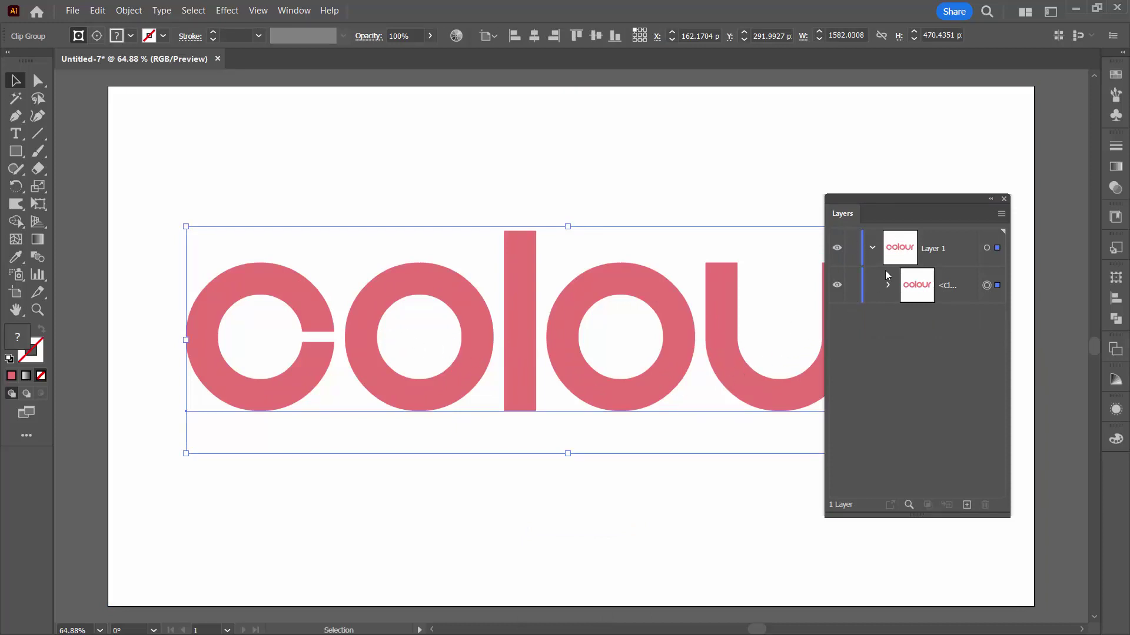
{"action": "left_click", "coordinate": [887, 286]}
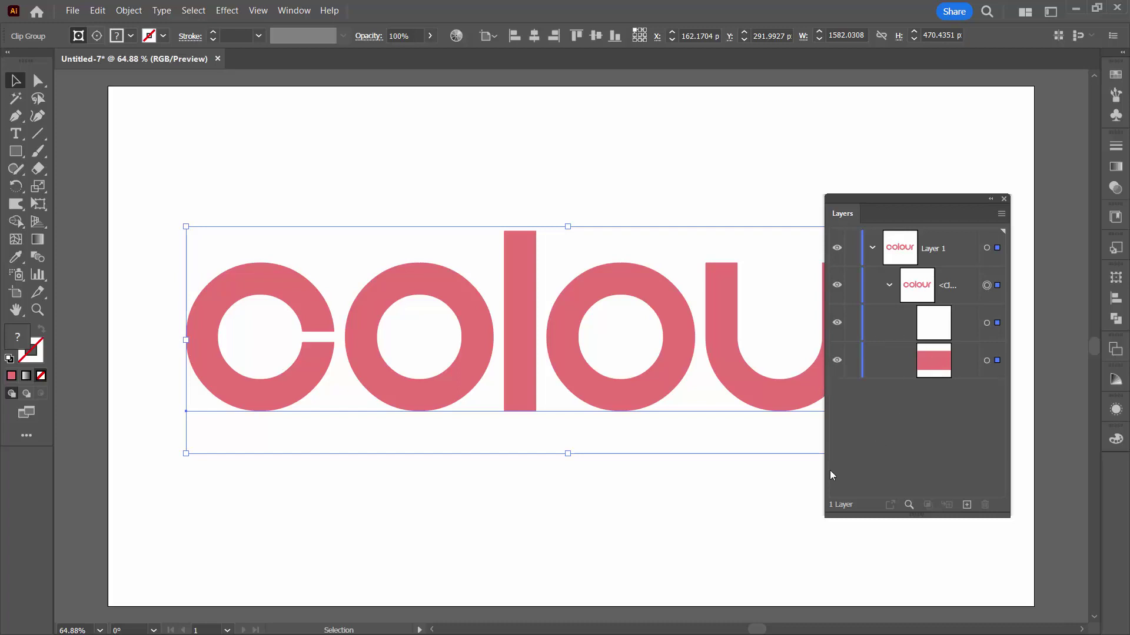
{"action": "left_click_drag", "start_coordinate": [825, 473], "coordinate": [700, 468]}
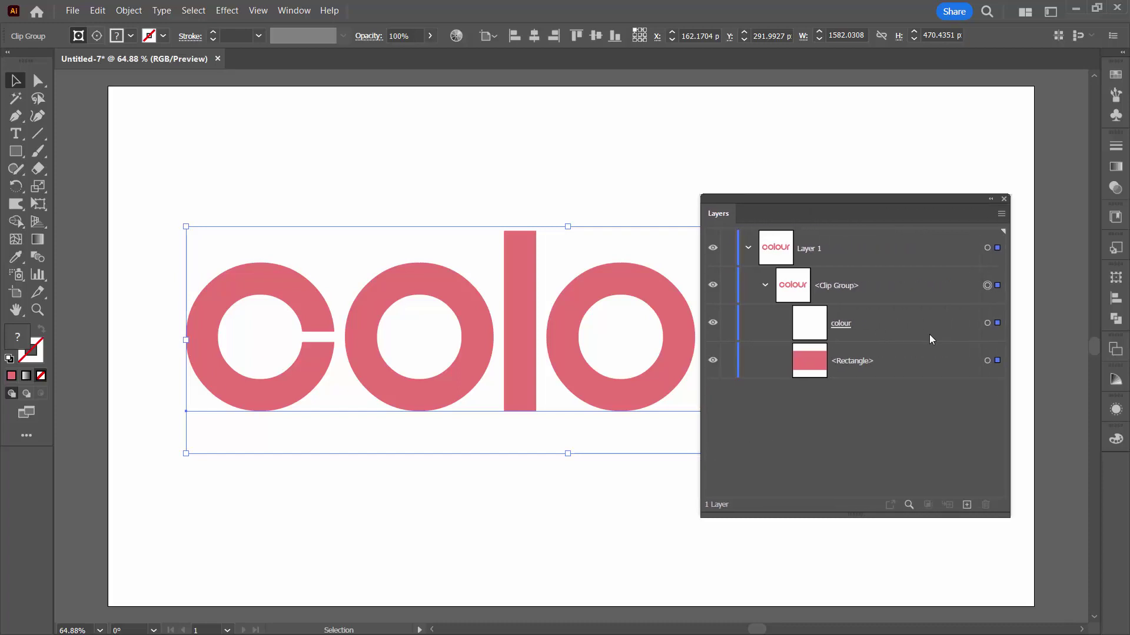
Give the 'colour' text object inside the clip group a black fill.
{"action": "left_click", "coordinate": [988, 323]}
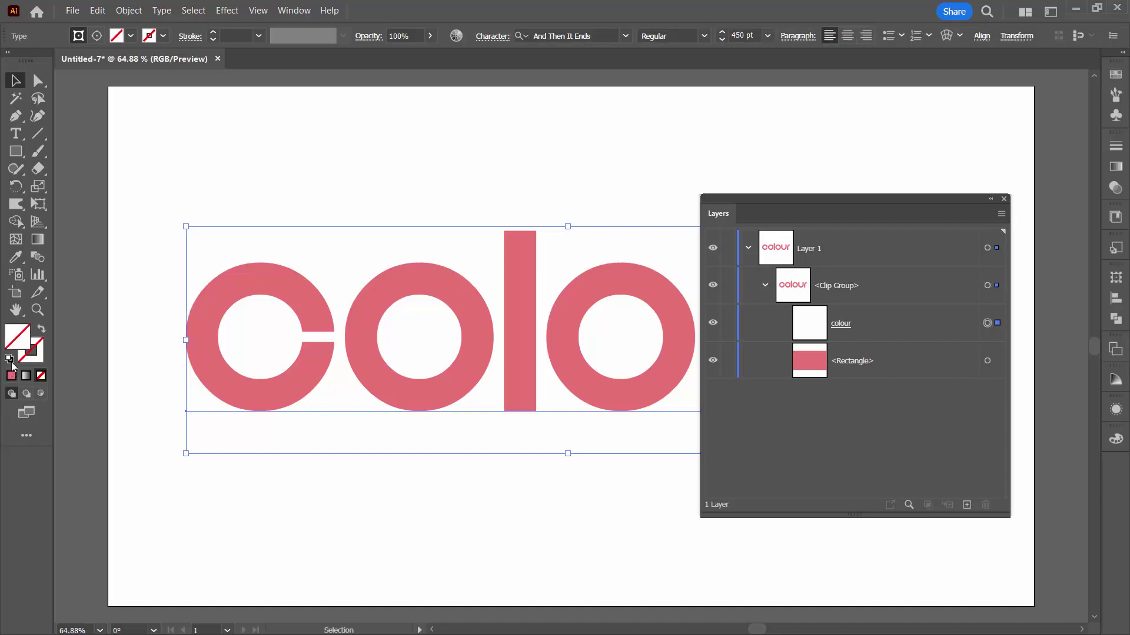
{"action": "double_click", "coordinate": [18, 338]}
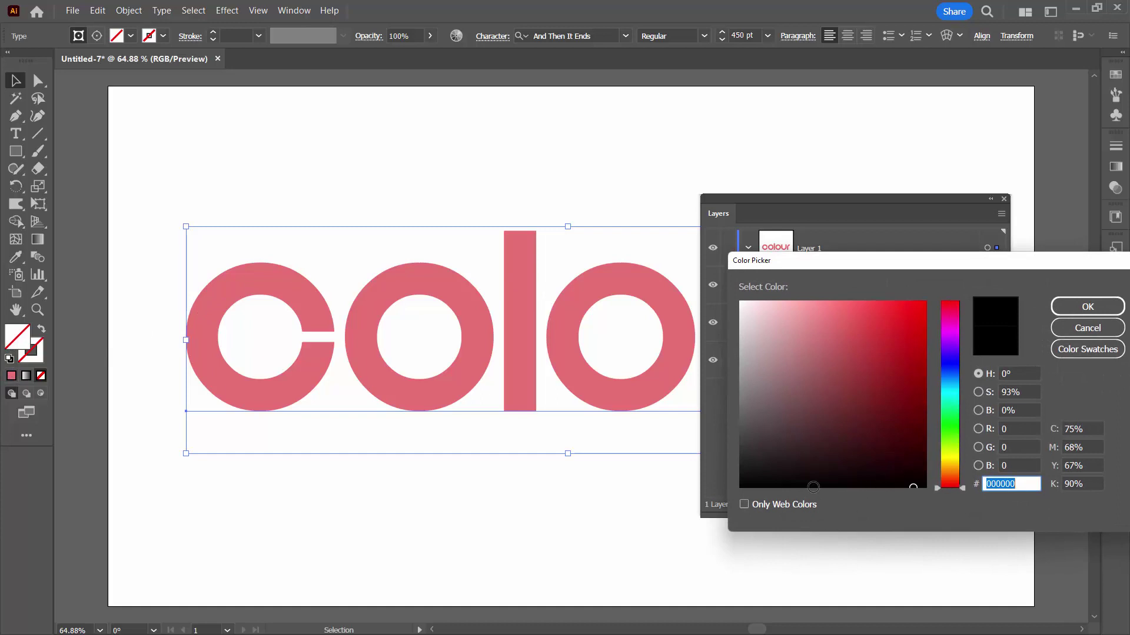
{"action": "left_click", "coordinate": [742, 484]}
{"action": "left_click", "coordinate": [1087, 307]}
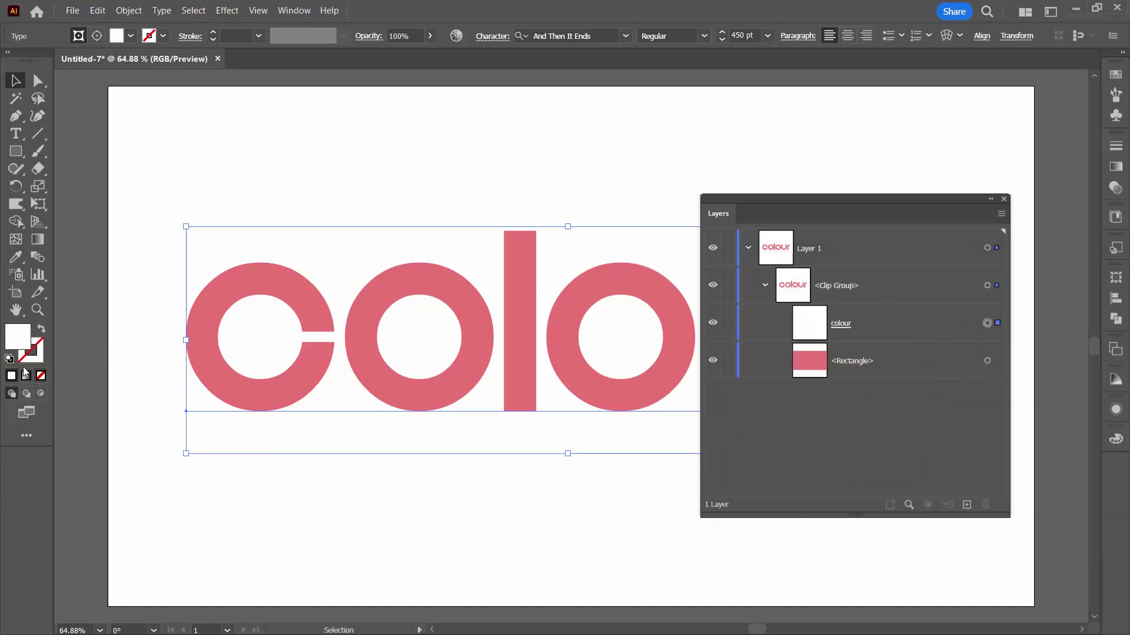
{"action": "double_click", "coordinate": [18, 338]}
{"action": "left_click", "coordinate": [742, 487]}
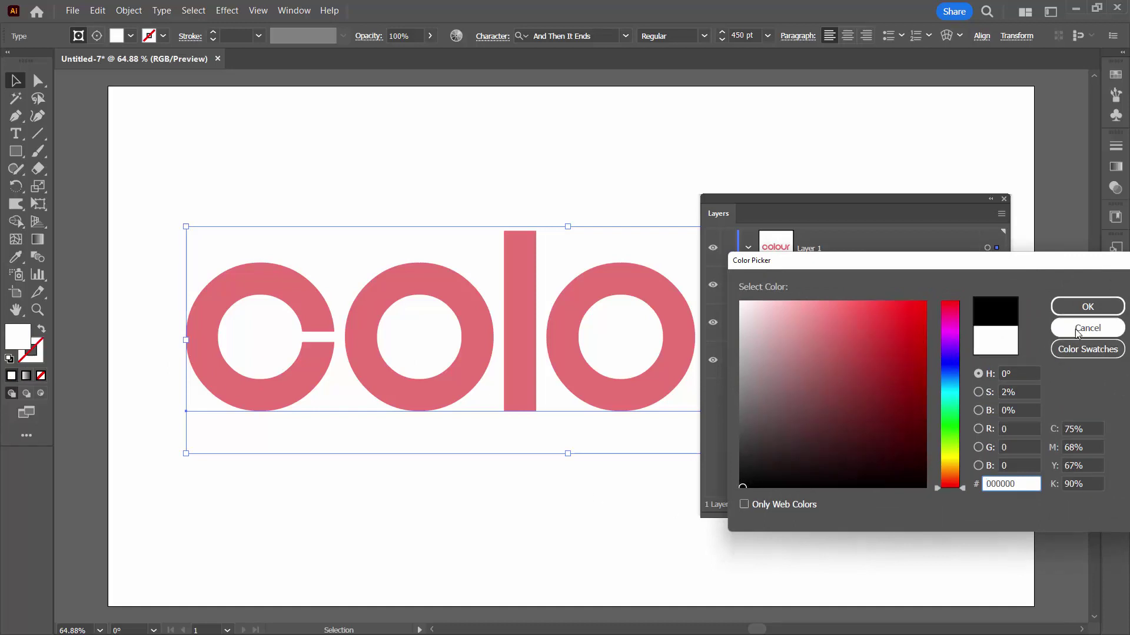
{"action": "left_click", "coordinate": [1066, 304]}
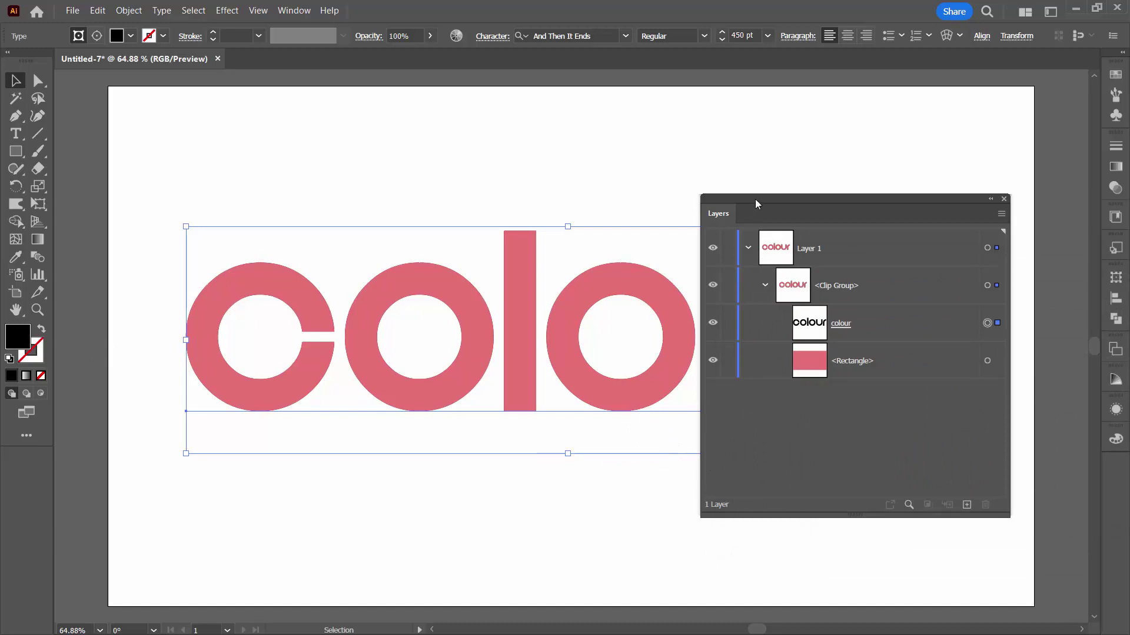
Lock the 'colour' text layer inside the Clip Group.
{"action": "left_click_drag", "start_coordinate": [754, 203], "coordinate": [797, 224]}
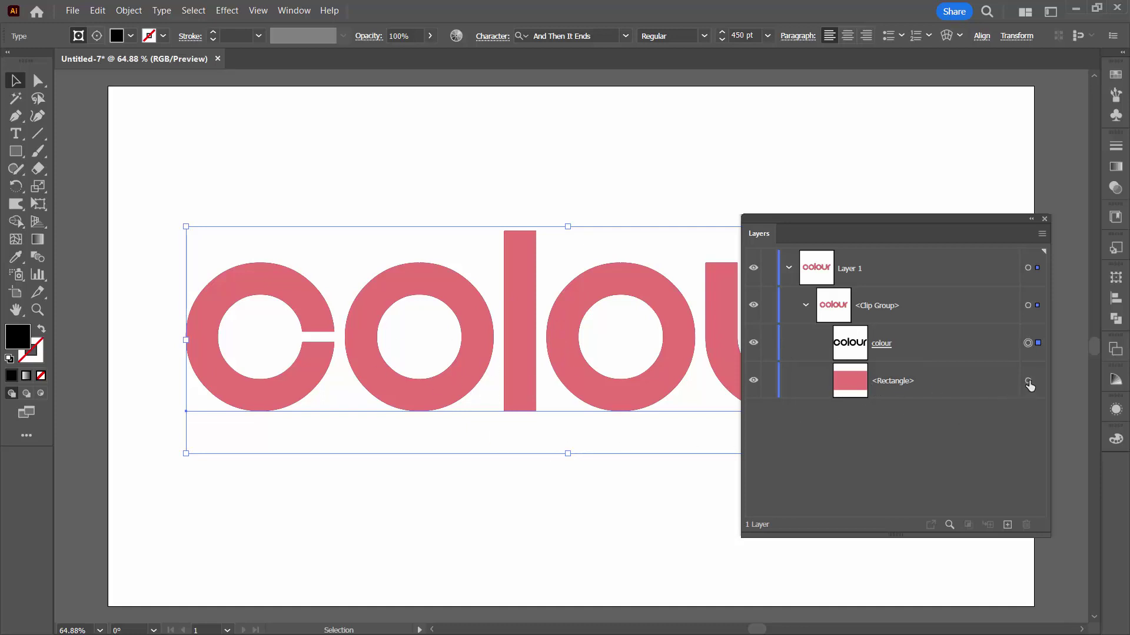
{"action": "left_click", "coordinate": [769, 345]}
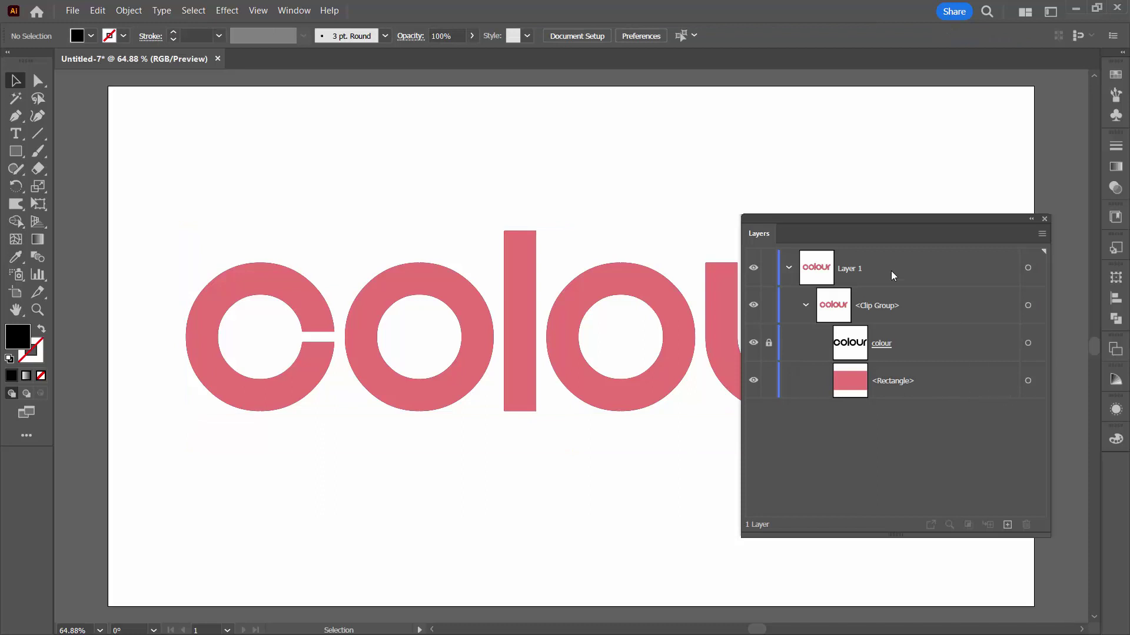
Apply a freeform gradient fill to the rectangle inside the clip group.
{"action": "left_click", "coordinate": [1028, 384]}
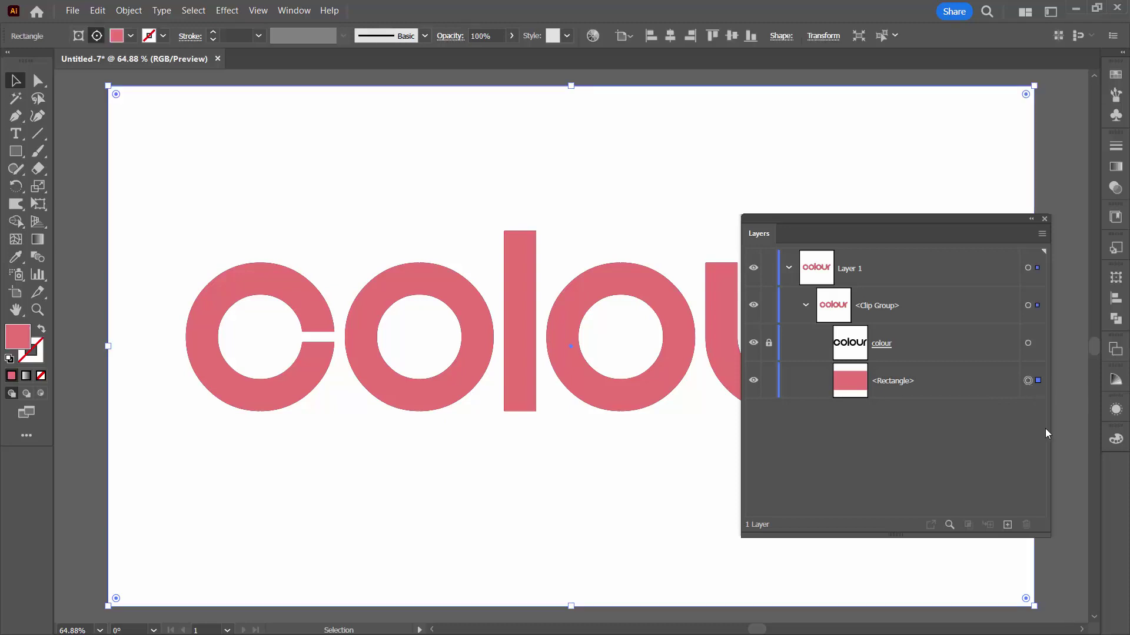
{"action": "left_click_drag", "start_coordinate": [1051, 434], "coordinate": [915, 434]}
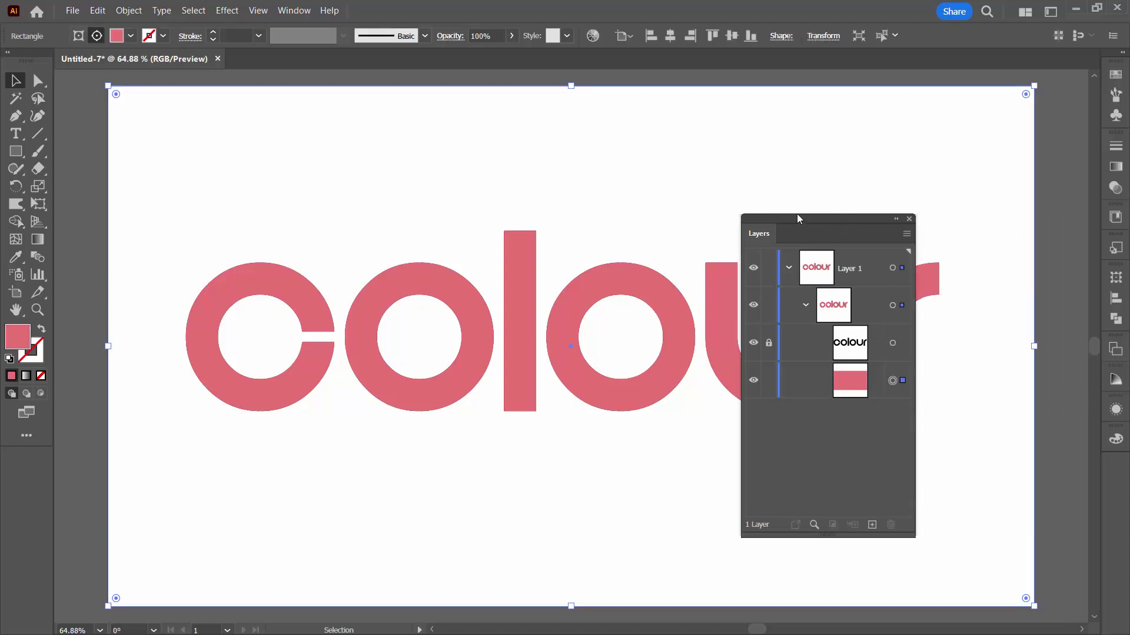
{"action": "left_click_drag", "start_coordinate": [798, 219], "coordinate": [1005, 305]}
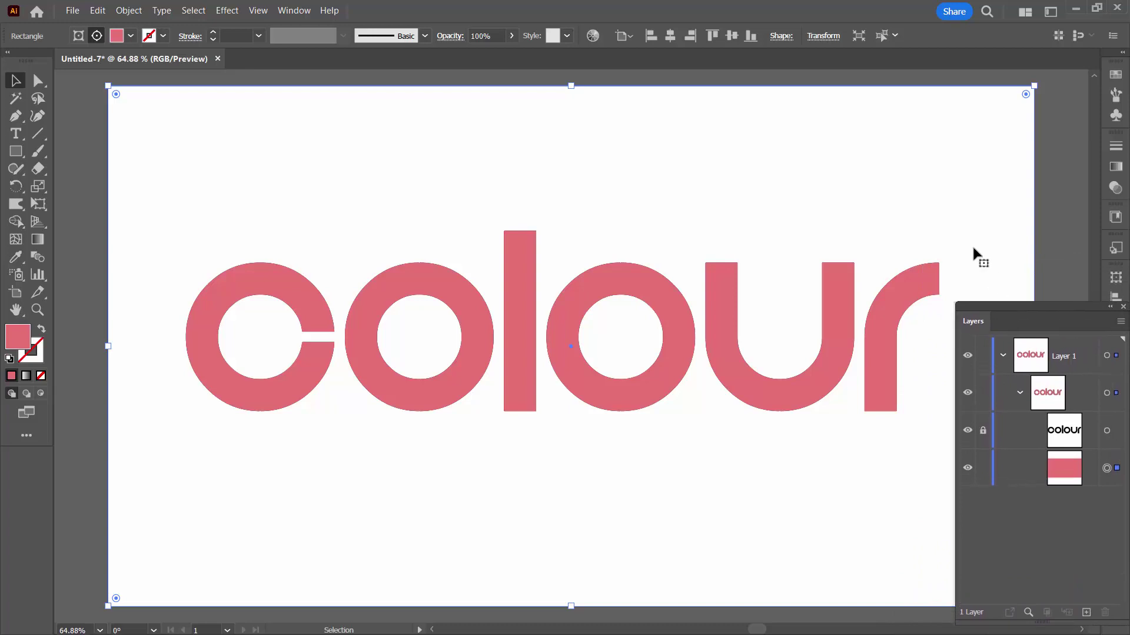
{"action": "left_click", "coordinate": [1116, 167]}
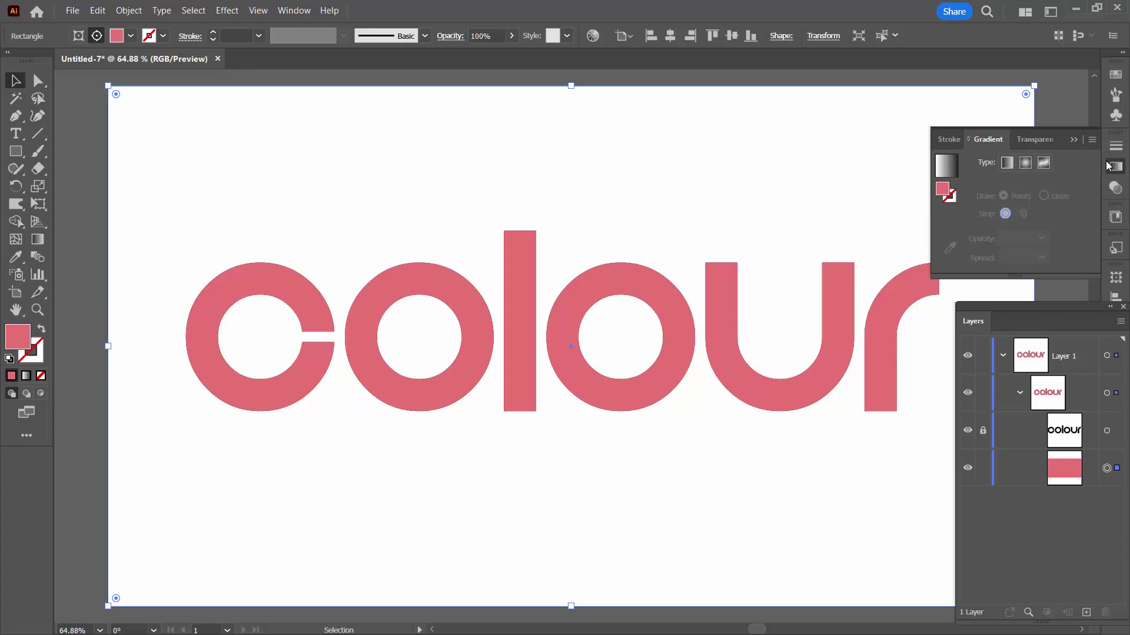
{"action": "left_click", "coordinate": [1043, 163]}
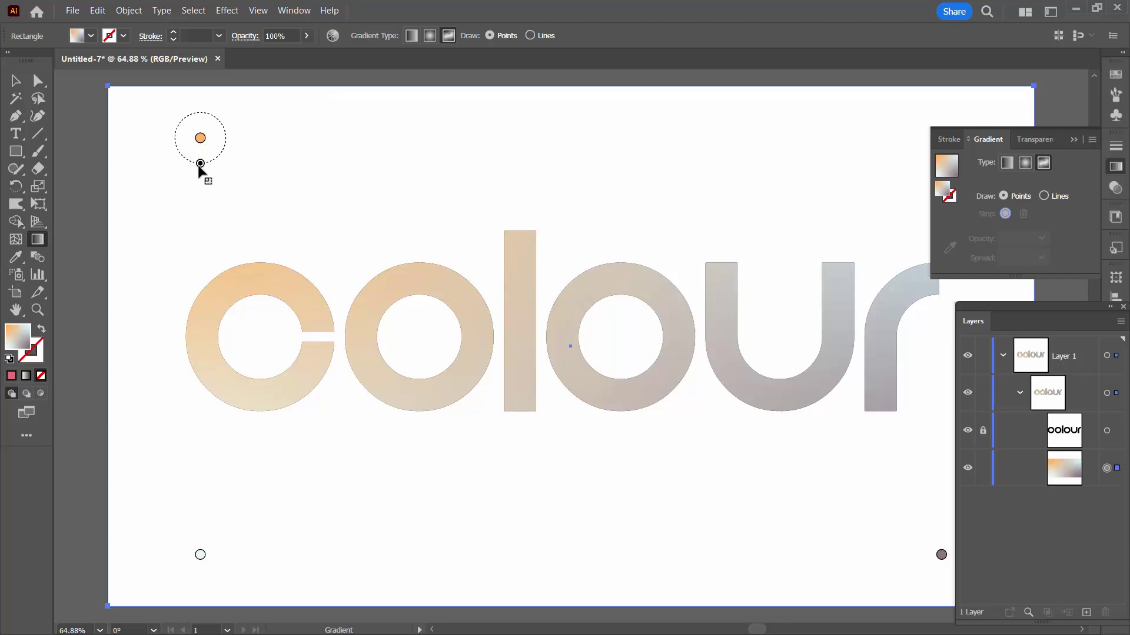
Recolour the top gradient point magenta and the bottom-left point blue.
{"action": "left_click_drag", "start_coordinate": [200, 166], "coordinate": [221, 195]}
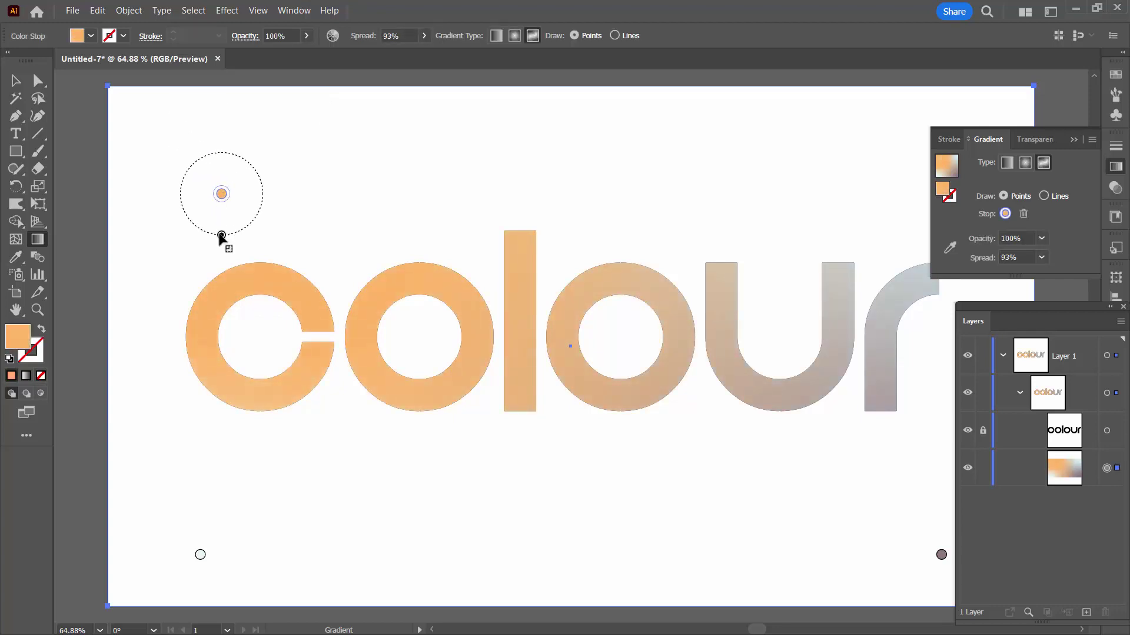
{"action": "double_click", "coordinate": [221, 194]}
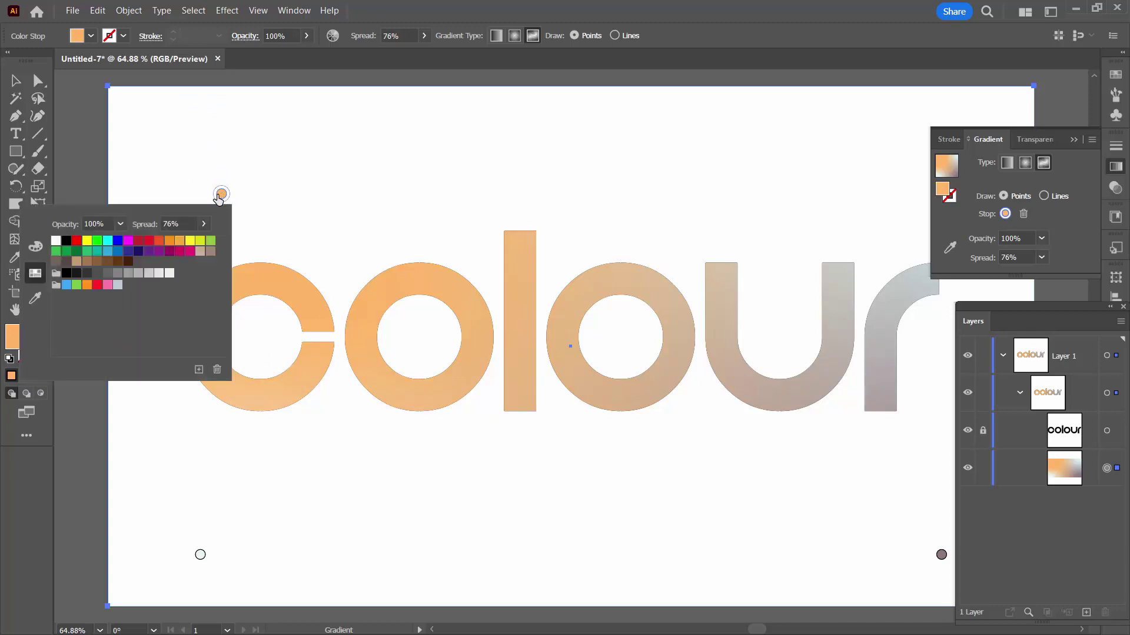
{"action": "left_click", "coordinate": [190, 252]}
{"action": "left_click", "coordinate": [200, 554]}
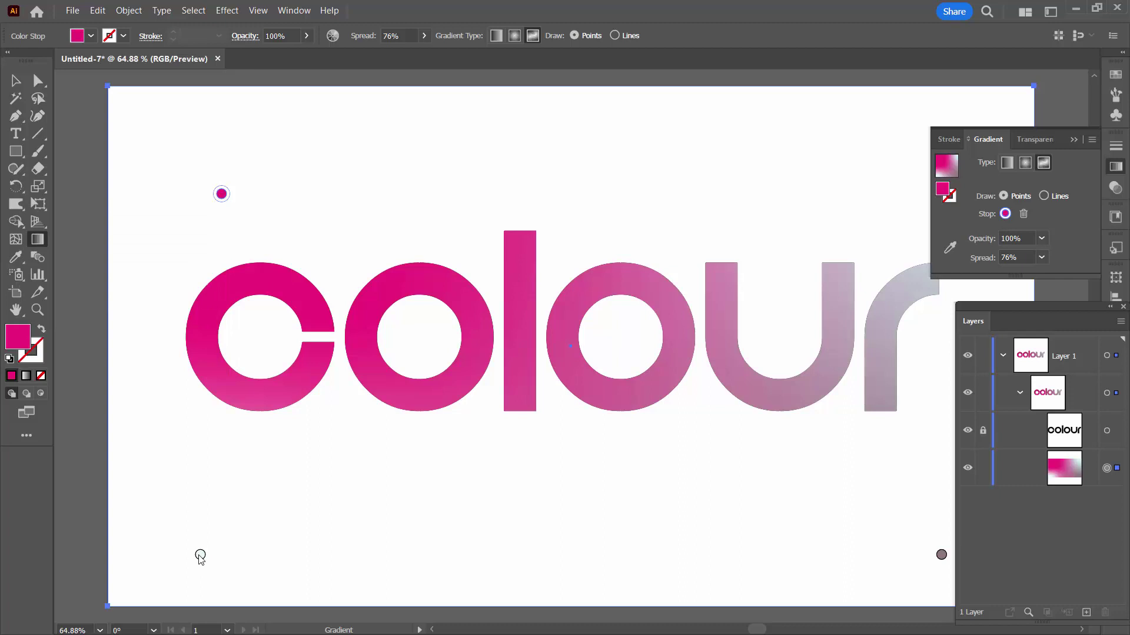
{"action": "double_click", "coordinate": [200, 555]}
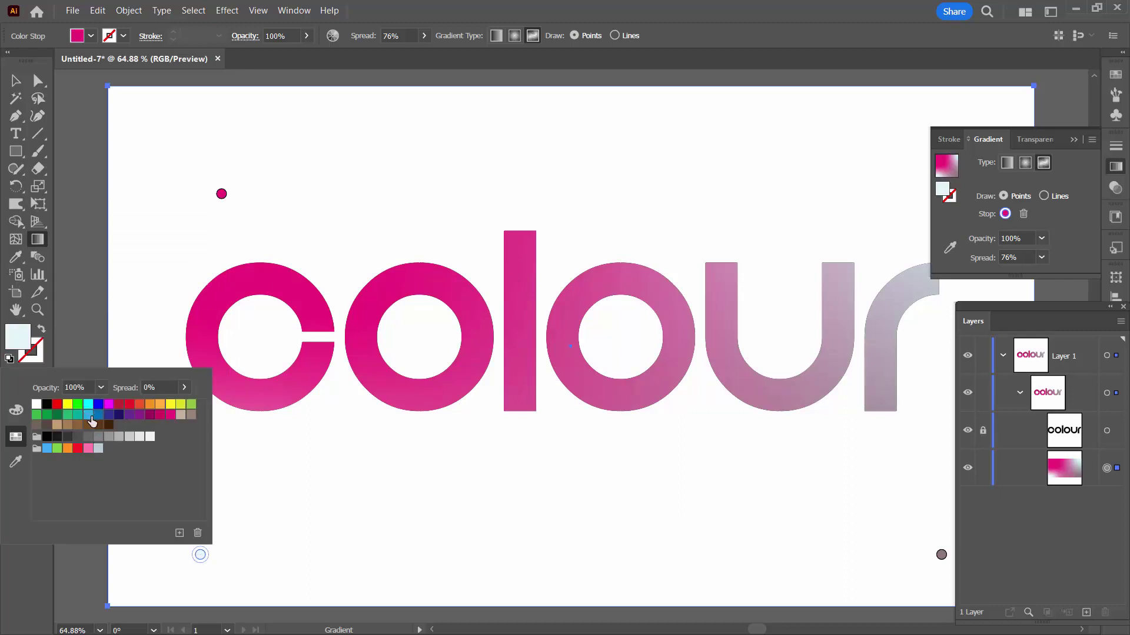
{"action": "left_click", "coordinate": [88, 416]}
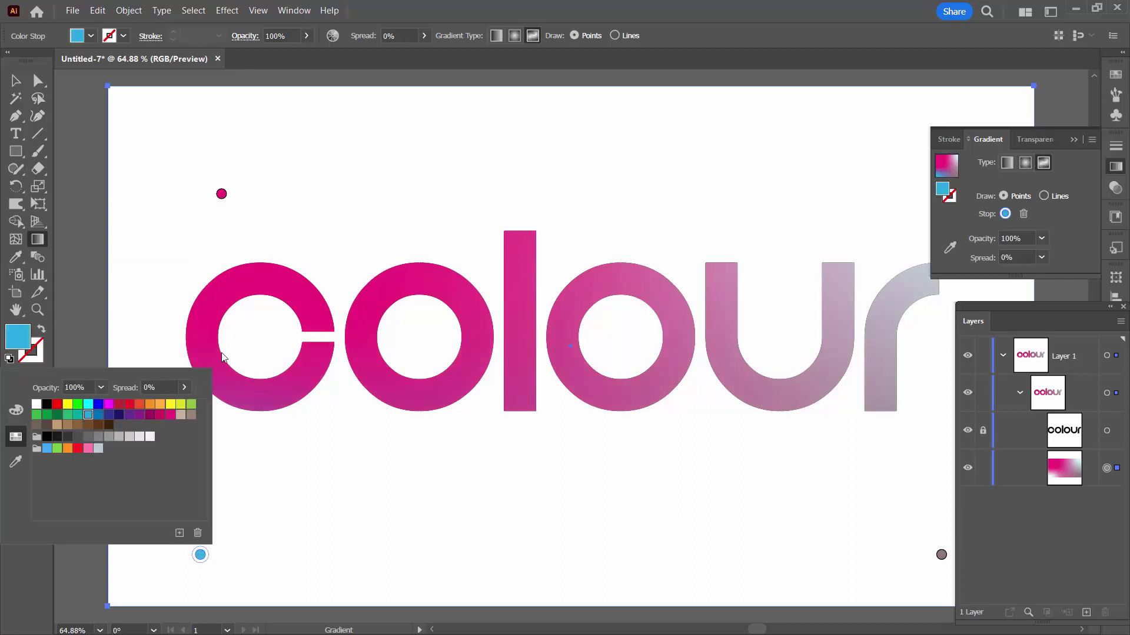
{"action": "left_click", "coordinate": [1073, 139]}
Make the top-right gradient point dark purple and the bottom-right point green.
{"action": "left_click", "coordinate": [1074, 139]}
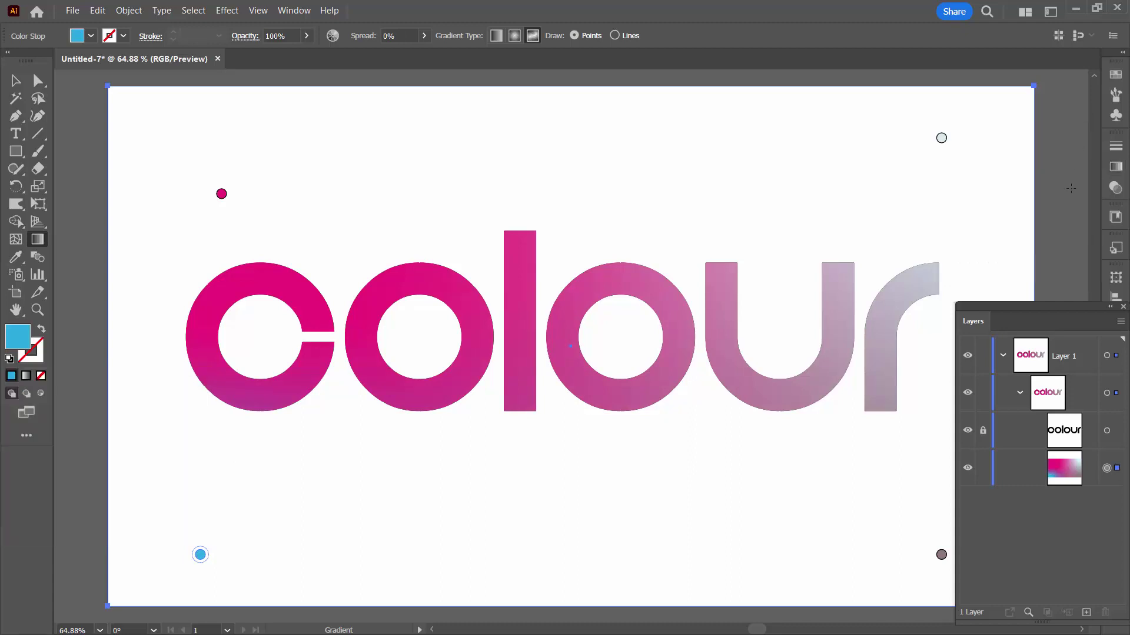
{"action": "left_click_drag", "start_coordinate": [1011, 308], "coordinate": [1085, 273]}
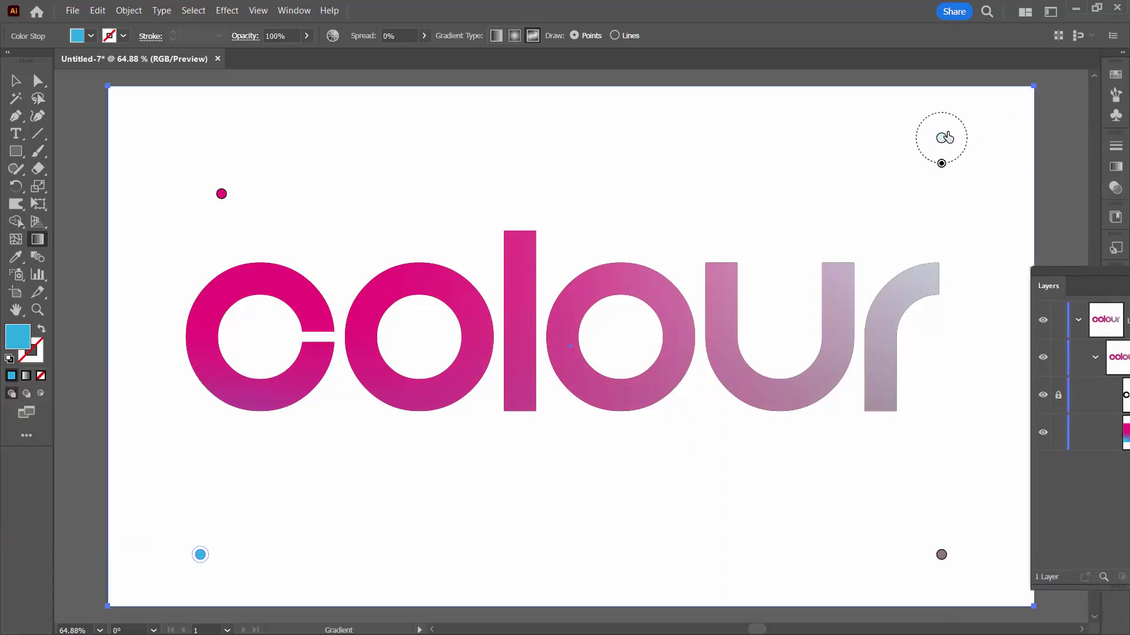
{"action": "left_click", "coordinate": [941, 139]}
{"action": "double_click", "coordinate": [941, 139]}
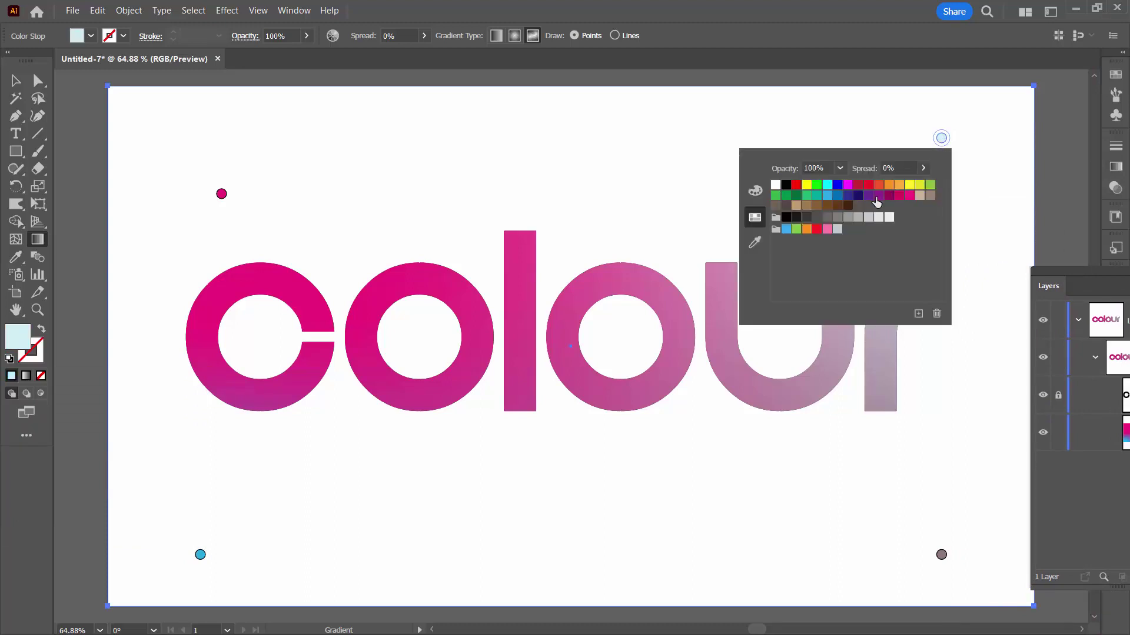
{"action": "left_click", "coordinate": [869, 196]}
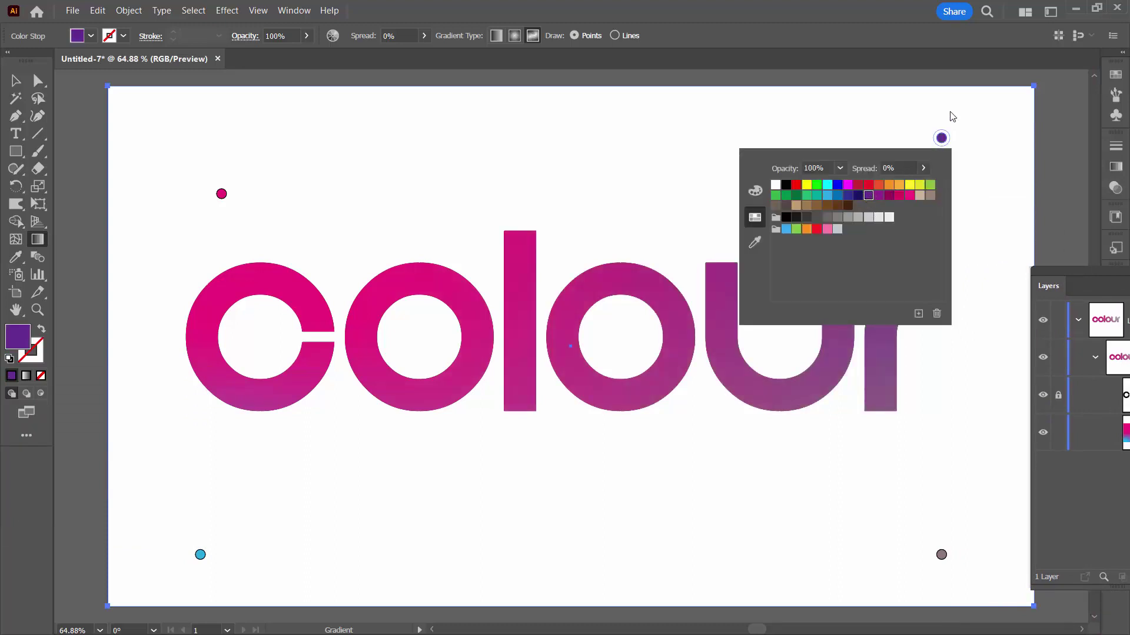
{"action": "left_click", "coordinate": [942, 556]}
{"action": "double_click", "coordinate": [941, 556]}
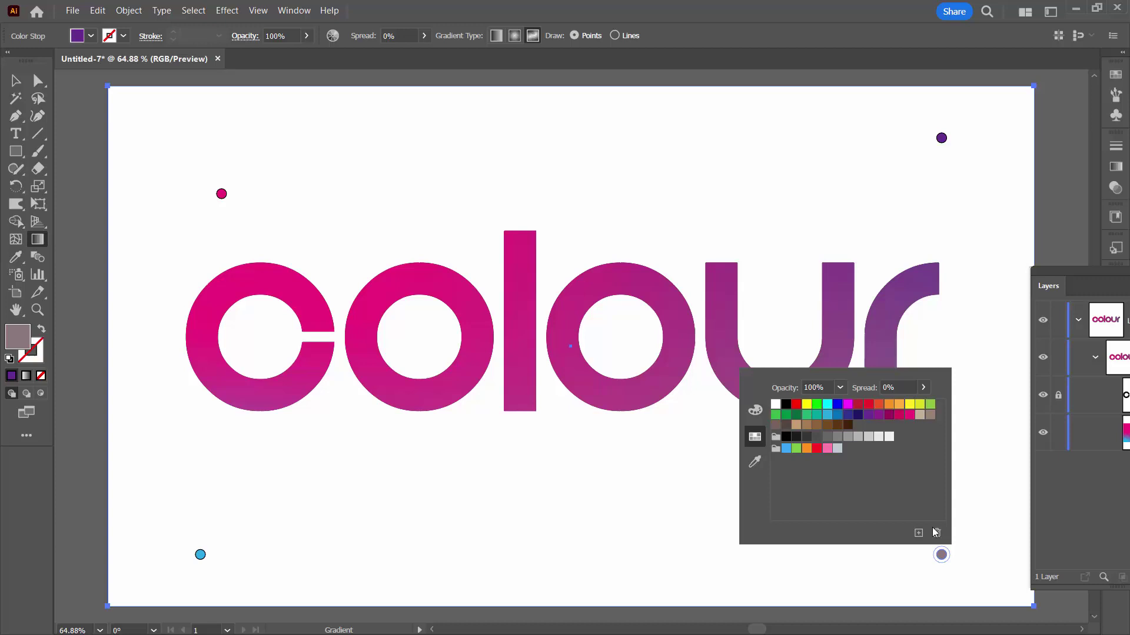
{"action": "left_click", "coordinate": [929, 405]}
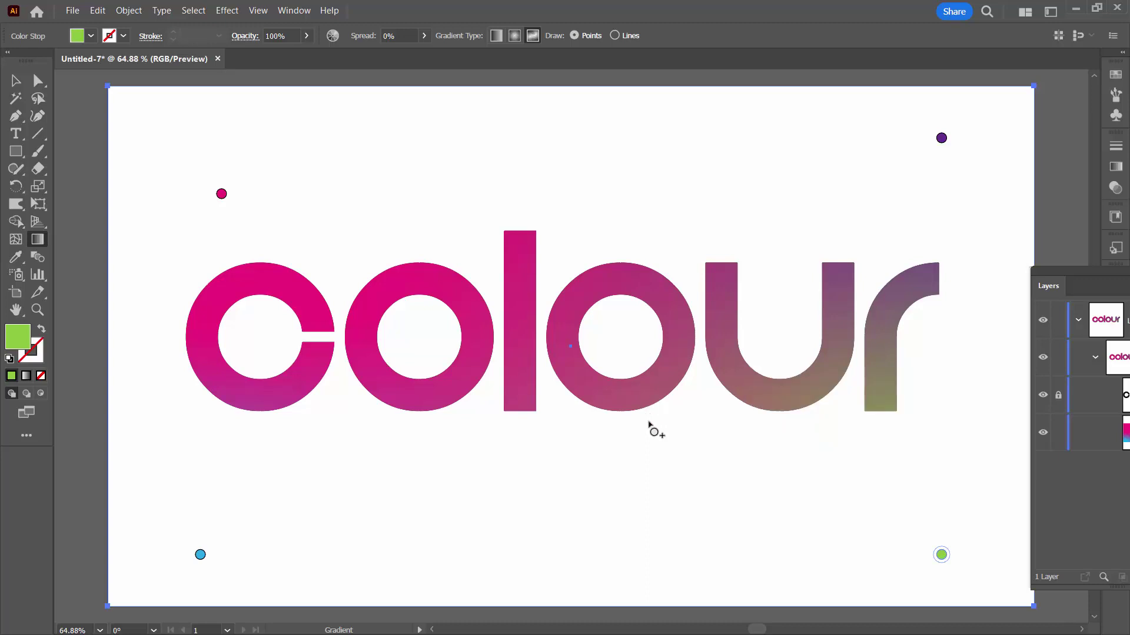
Add a light-blue gradient point below the letters and shift it slightly into place.
{"action": "left_click", "coordinate": [651, 424]}
{"action": "double_click", "coordinate": [652, 424]}
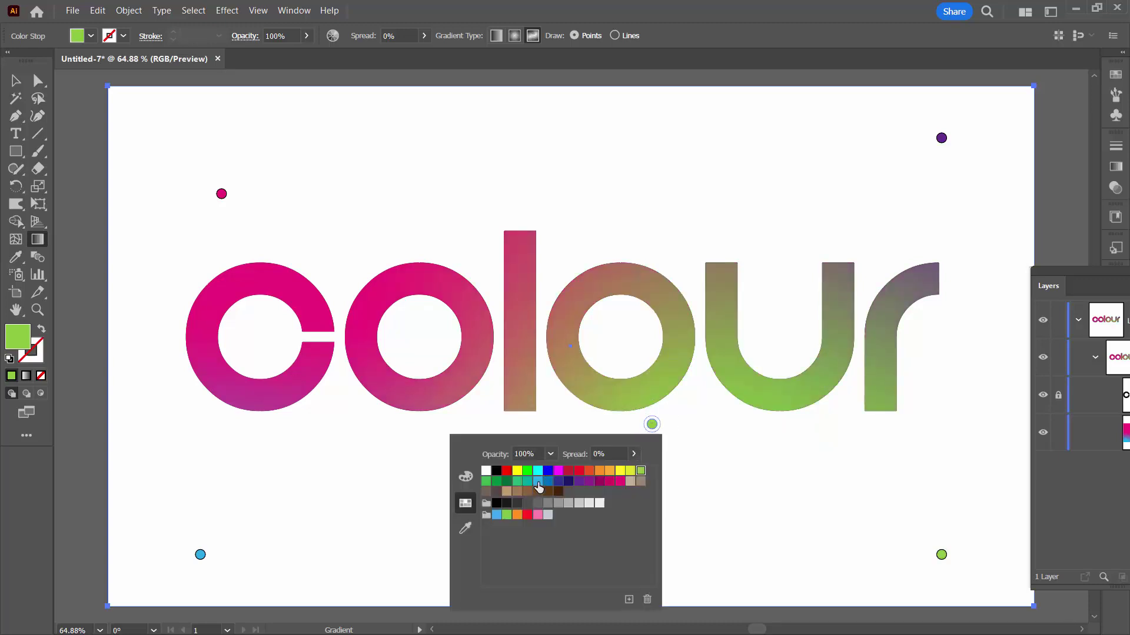
{"action": "left_click", "coordinate": [538, 483]}
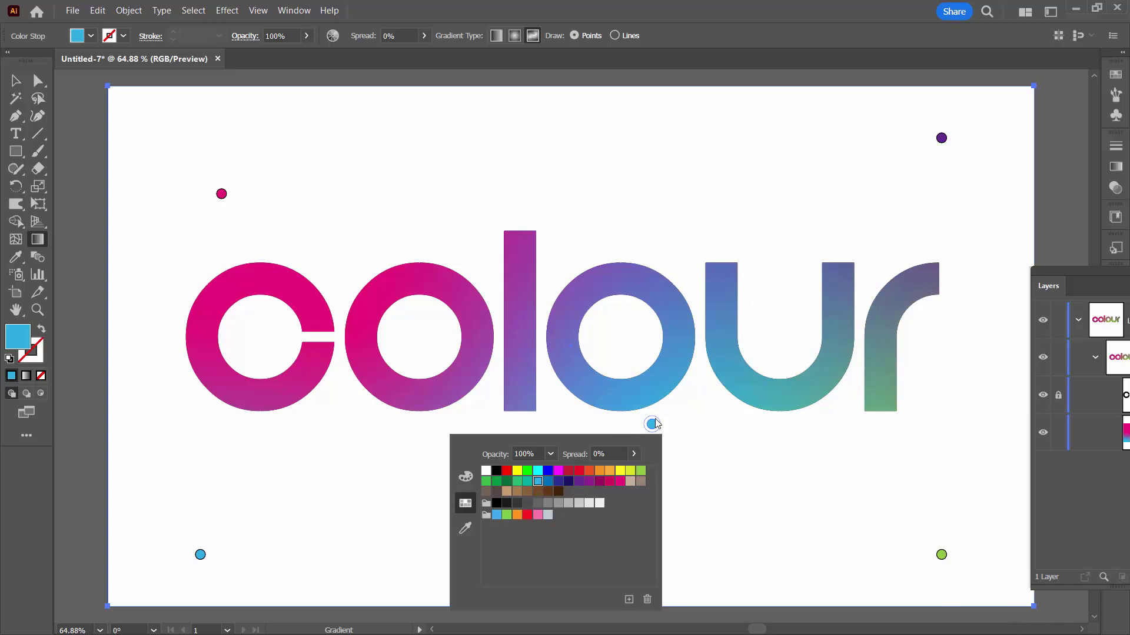
{"action": "left_click_drag", "start_coordinate": [653, 423], "coordinate": [696, 456]}
Add an orange gradient point and position it over the letter 'l'.
{"action": "left_click", "coordinate": [680, 228]}
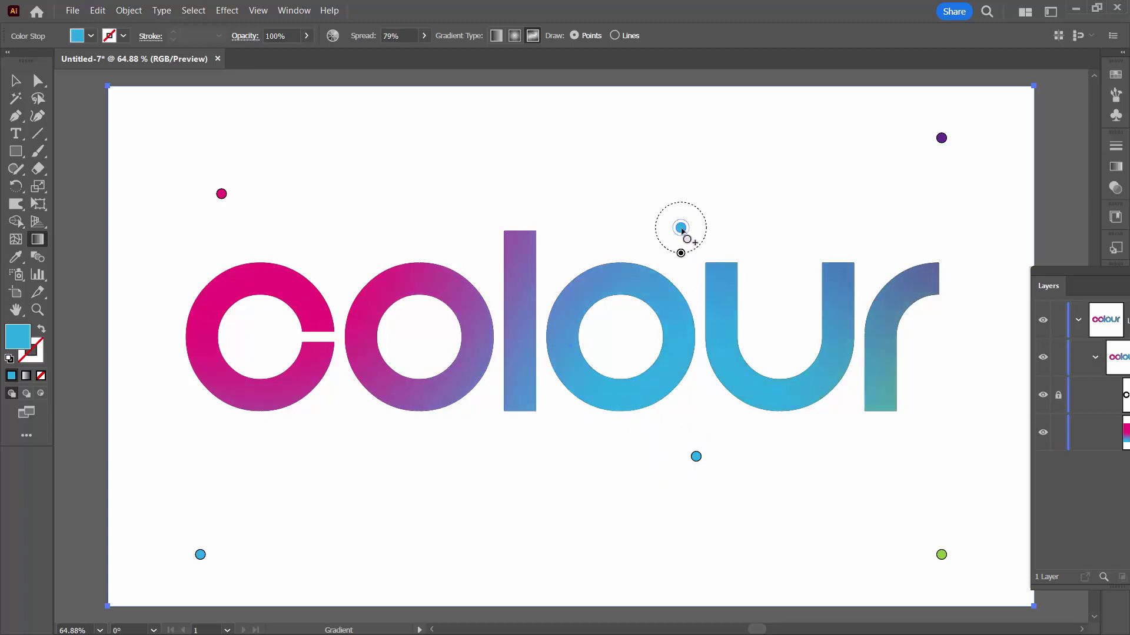
{"action": "double_click", "coordinate": [680, 228]}
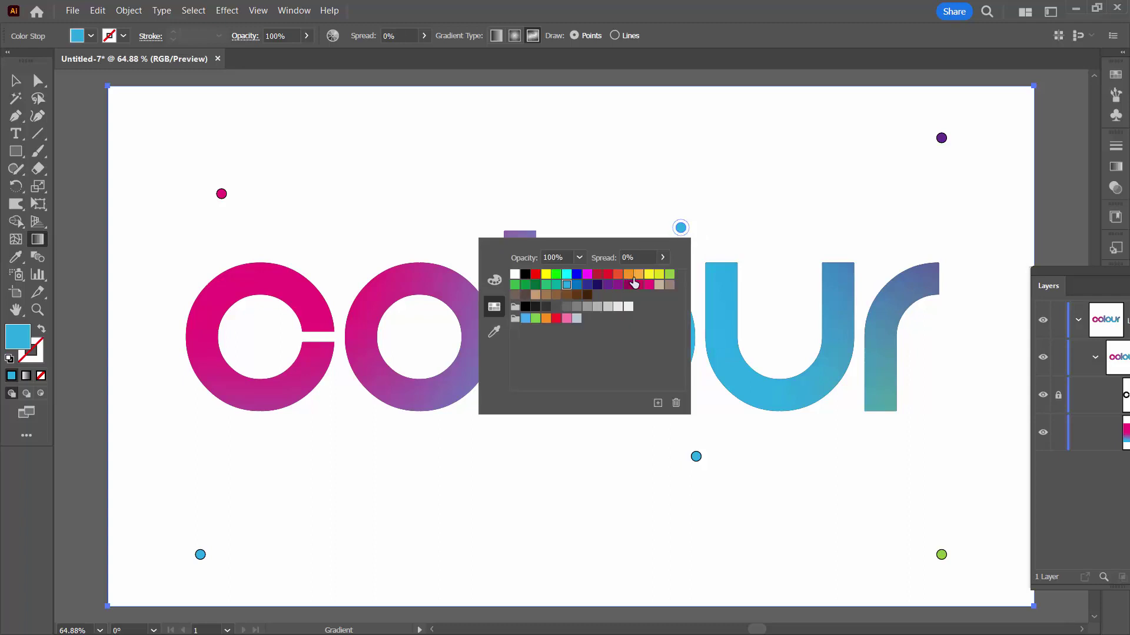
{"action": "left_click", "coordinate": [639, 276]}
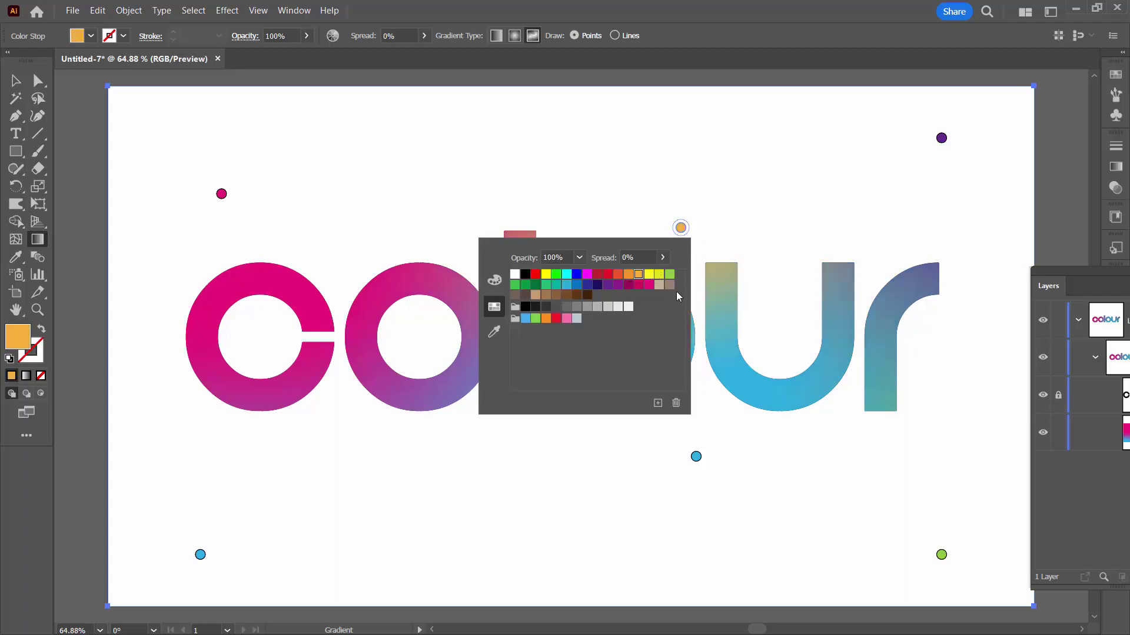
{"action": "left_click", "coordinate": [681, 229]}
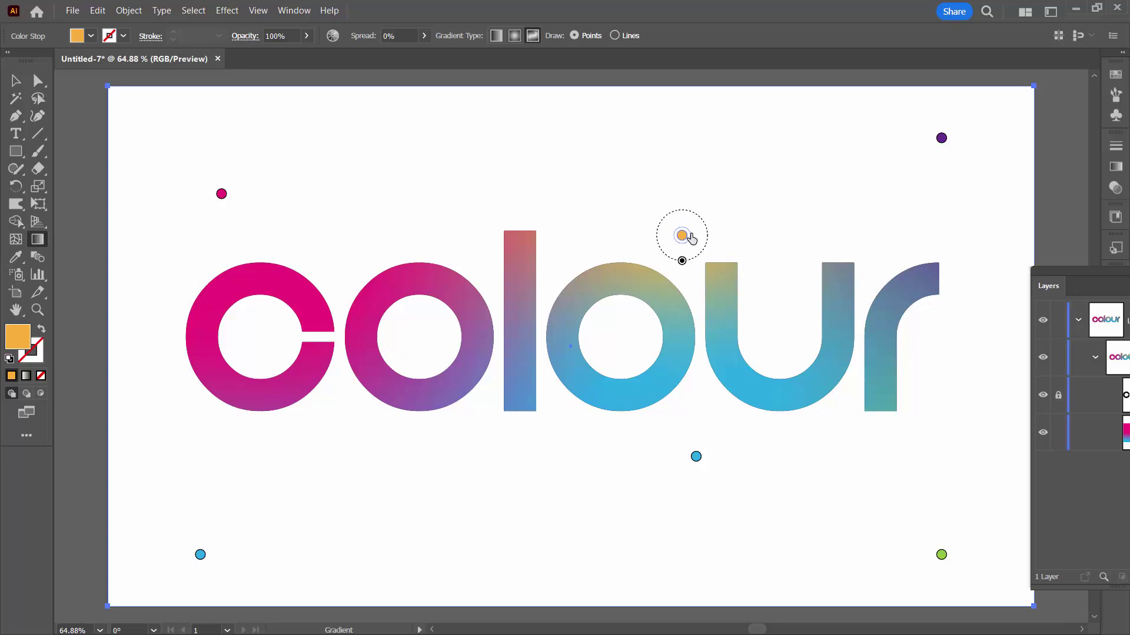
{"action": "left_click_drag", "start_coordinate": [682, 233], "coordinate": [729, 333]}
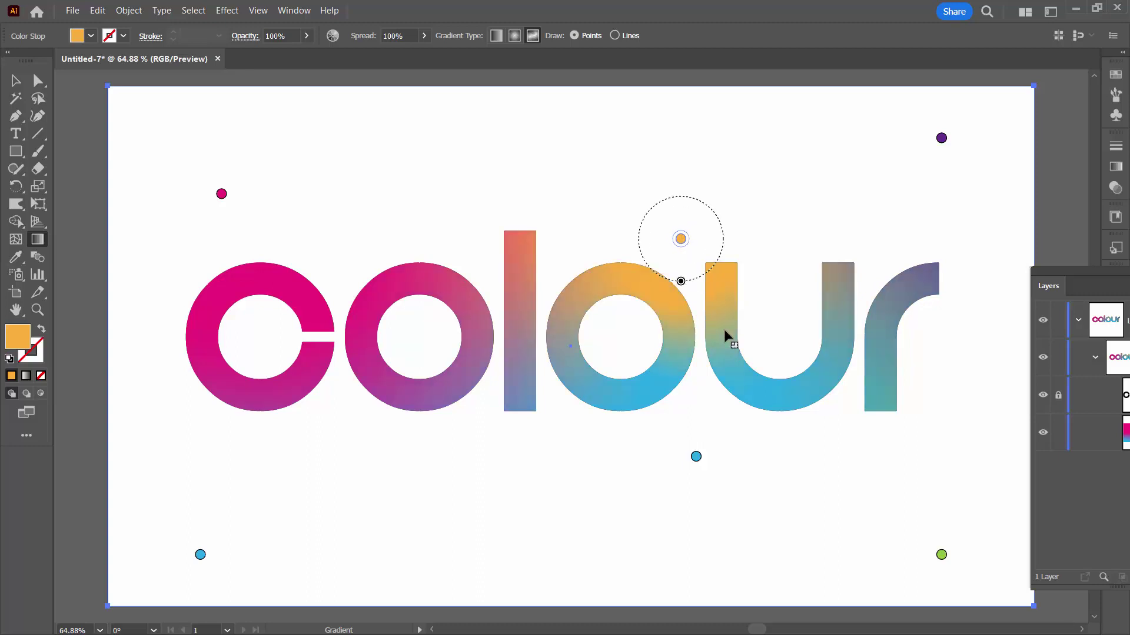
{"action": "left_click_drag", "start_coordinate": [681, 240], "coordinate": [486, 369]}
{"action": "left_click_drag", "start_coordinate": [530, 409], "coordinate": [531, 165]}
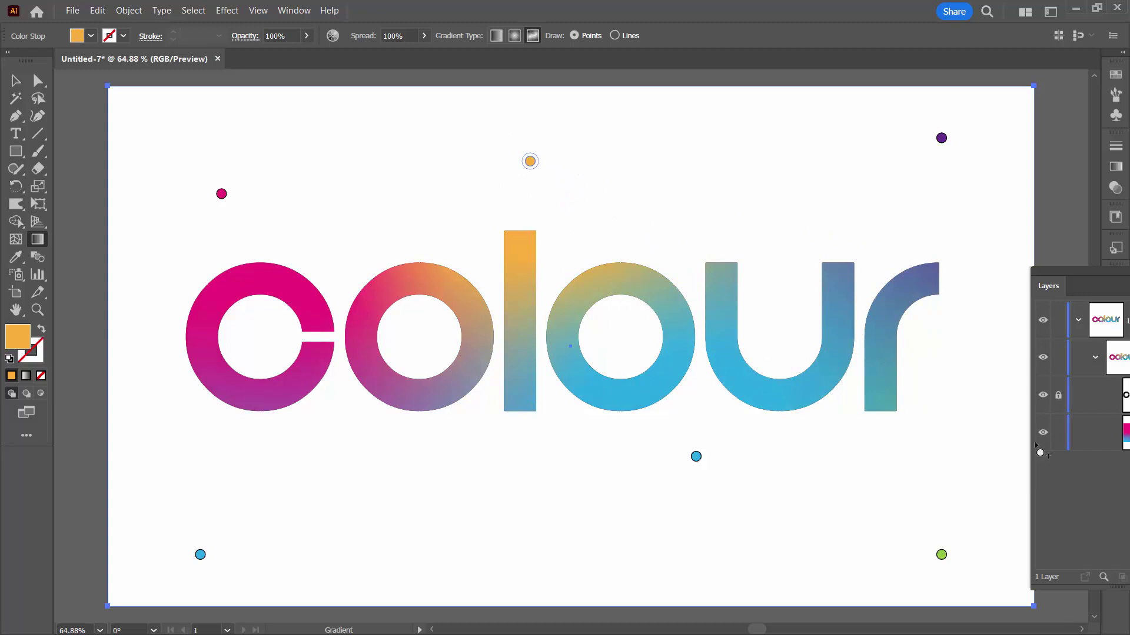
Deselect everything with the Selection tool to preview the gradient.
{"action": "left_click_drag", "start_coordinate": [1040, 302], "coordinate": [1016, 302]}
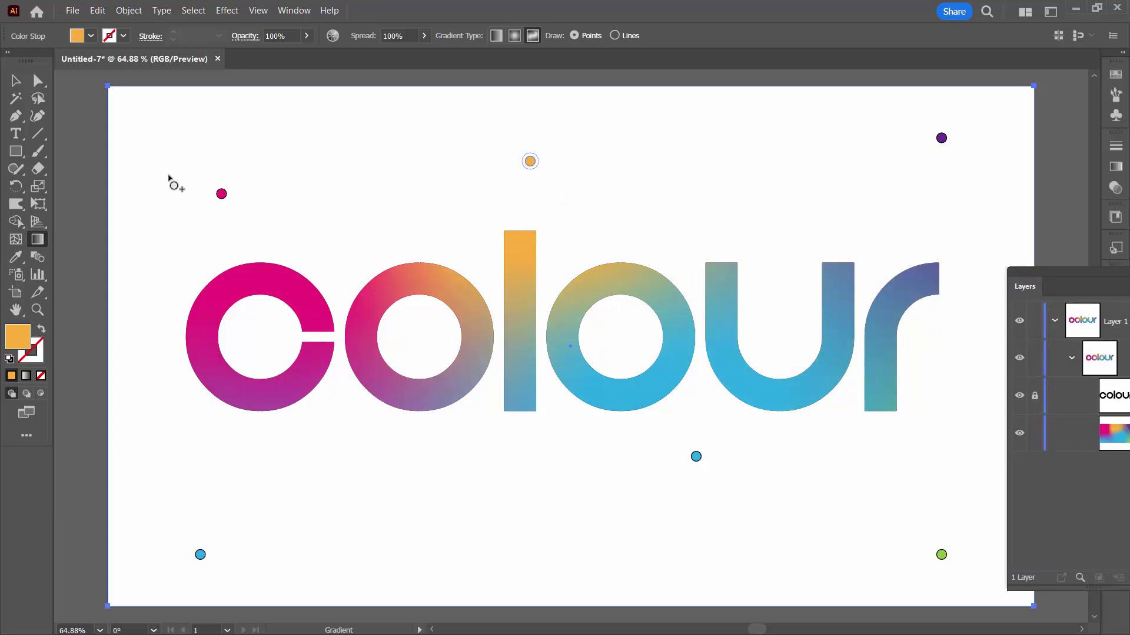
{"action": "left_click", "coordinate": [16, 81]}
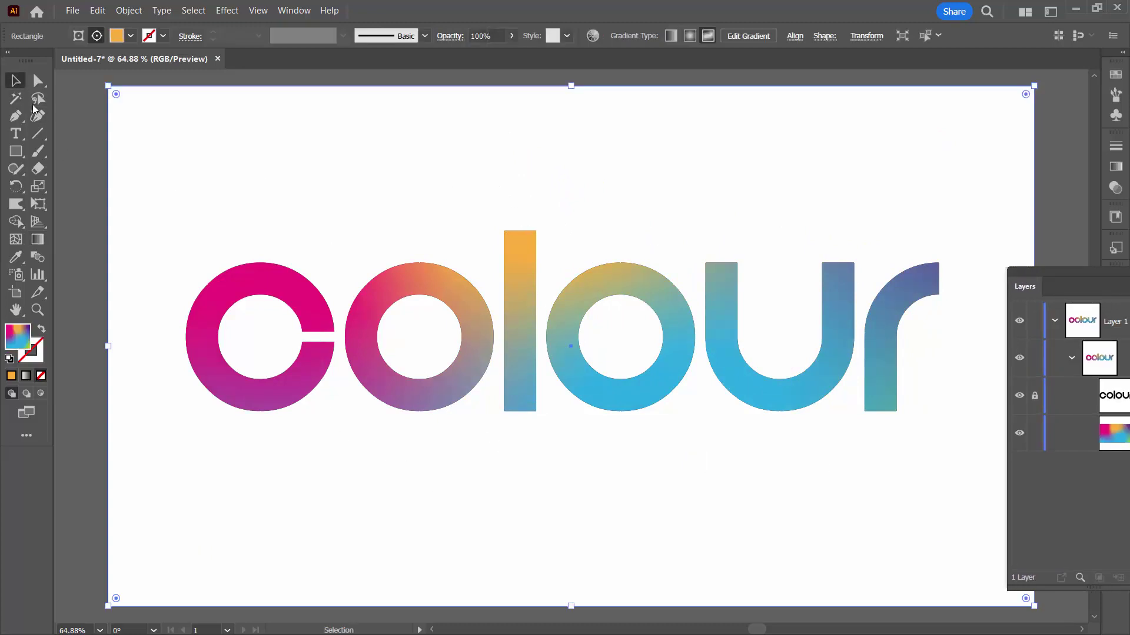
{"action": "left_click", "coordinate": [66, 148]}
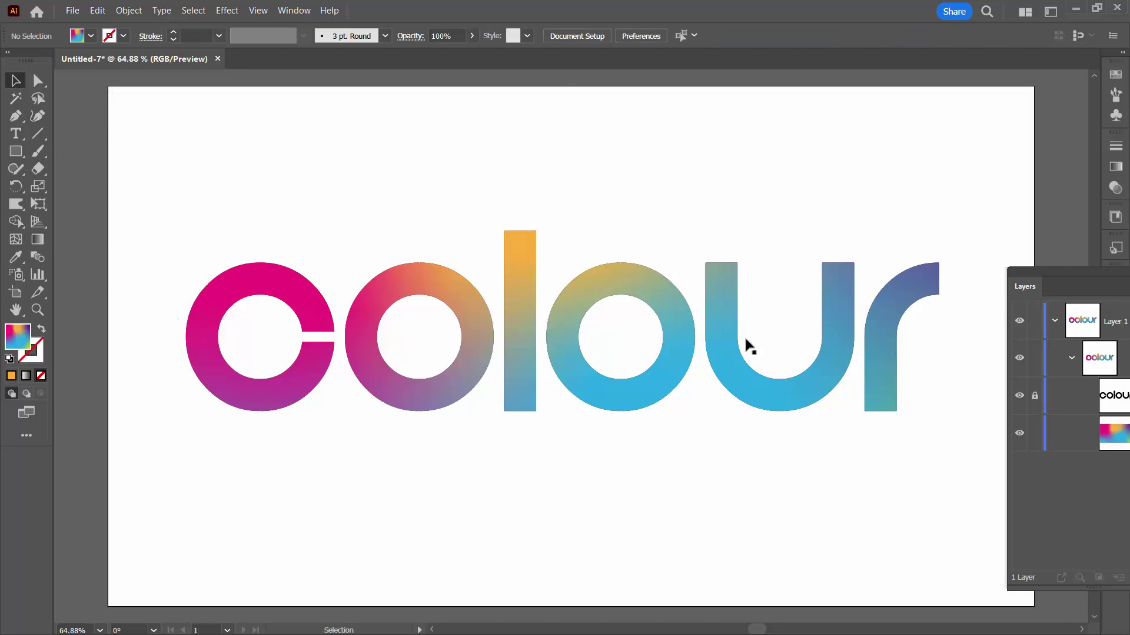
Select the 'colour' text object through its layer in the Layers panel.
{"action": "left_click_drag", "start_coordinate": [1042, 267], "coordinate": [835, 260]}
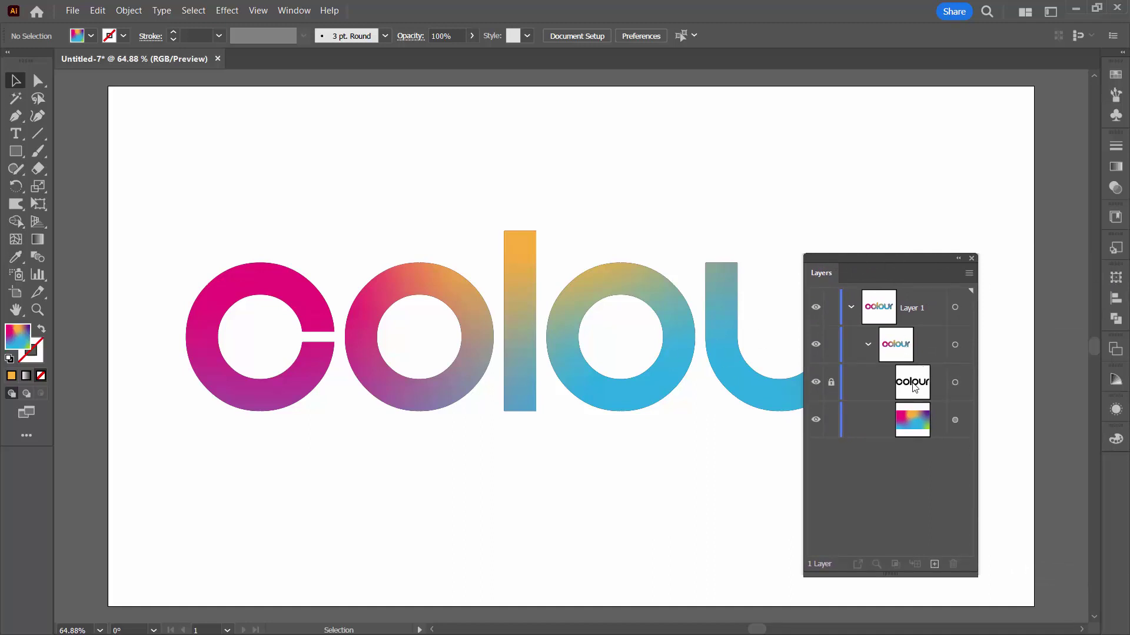
{"action": "left_click_drag", "start_coordinate": [863, 265], "coordinate": [885, 259]}
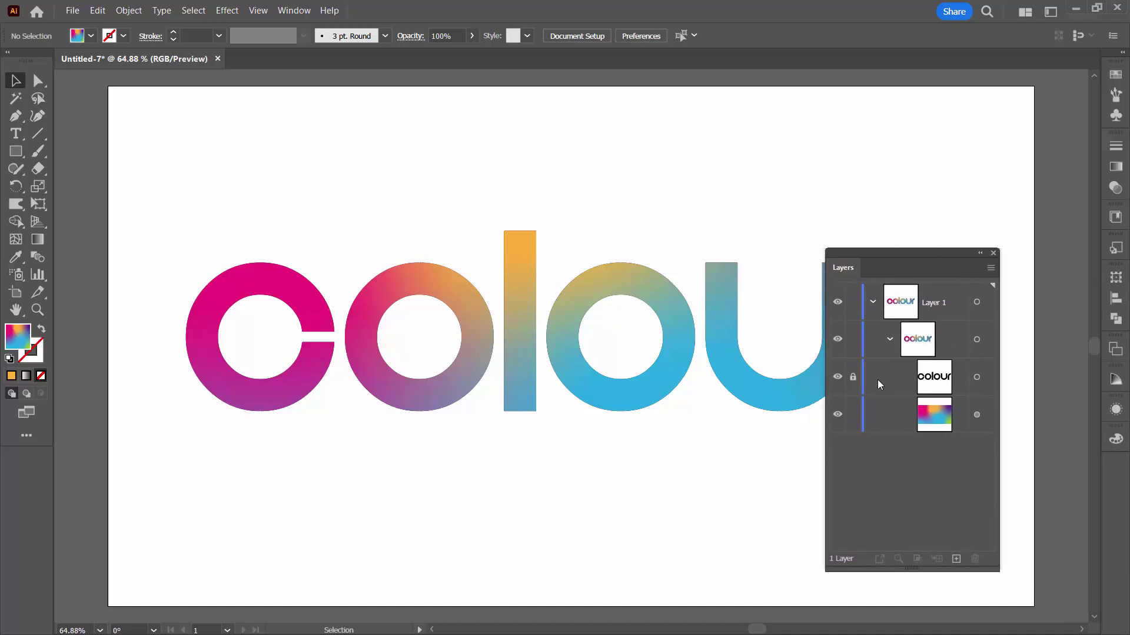
{"action": "left_click", "coordinate": [977, 381]}
{"action": "left_click_drag", "start_coordinate": [888, 253], "coordinate": [1116, 334]}
Replace the word 'colour' with 'change' using the Type tool.
{"action": "left_click", "coordinate": [16, 134]}
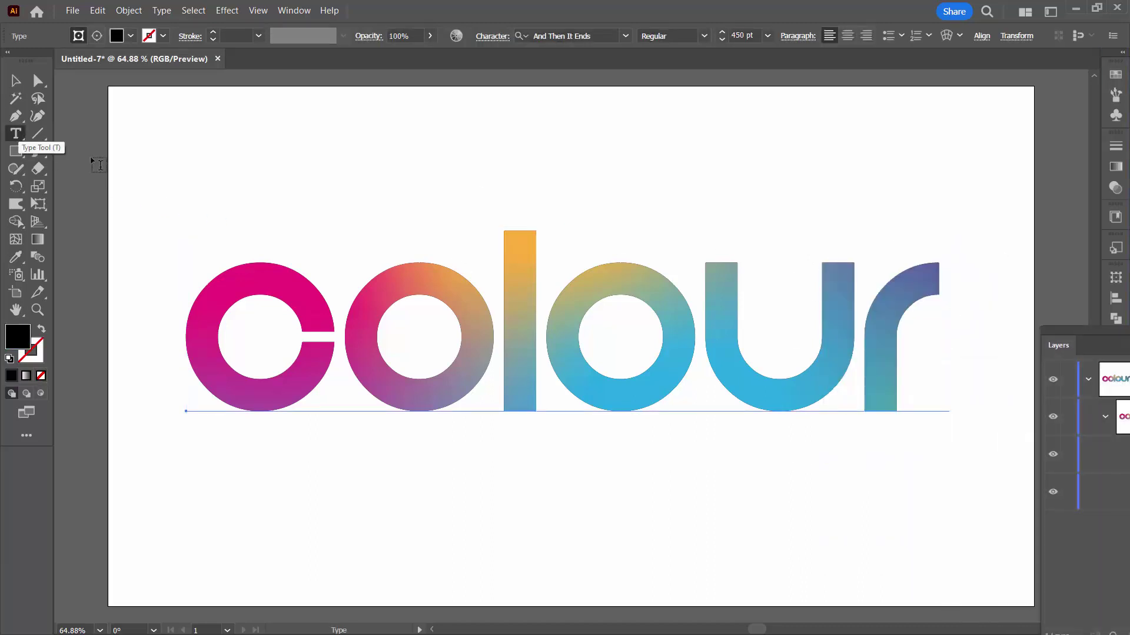
{"action": "left_click_drag", "start_coordinate": [912, 340], "coordinate": [239, 274]}
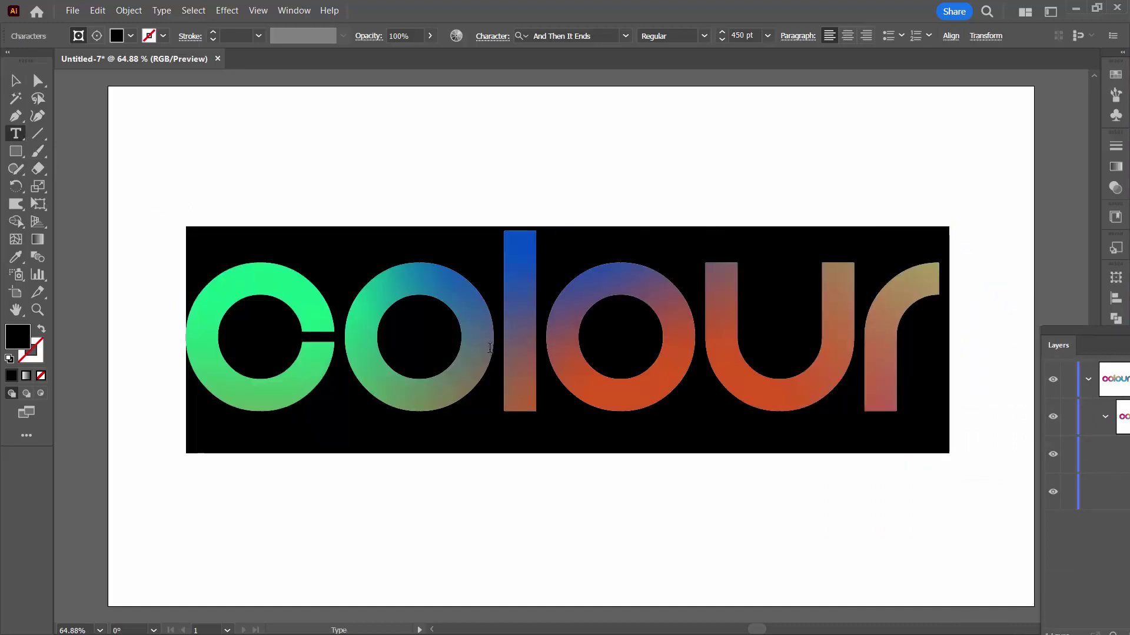
{"action": "type", "text": "change"}
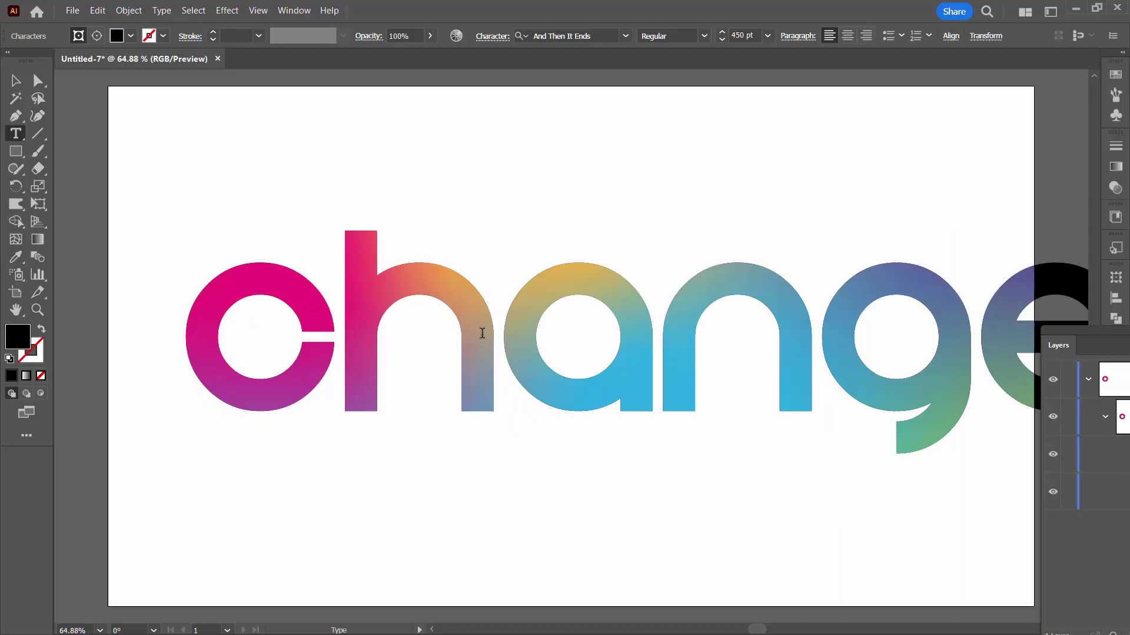
Scale the 'change' text to about 382 pt, shift it slightly left, and lock its layer.
{"action": "left_click", "coordinate": [16, 81]}
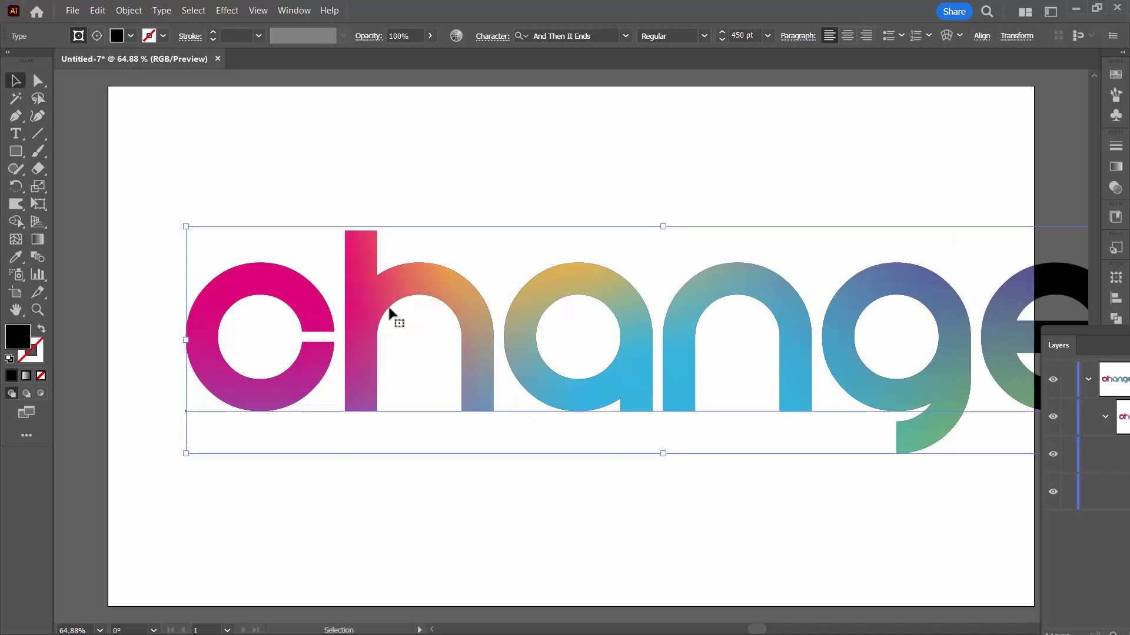
{"action": "left_click_drag", "start_coordinate": [390, 316], "coordinate": [339, 310]}
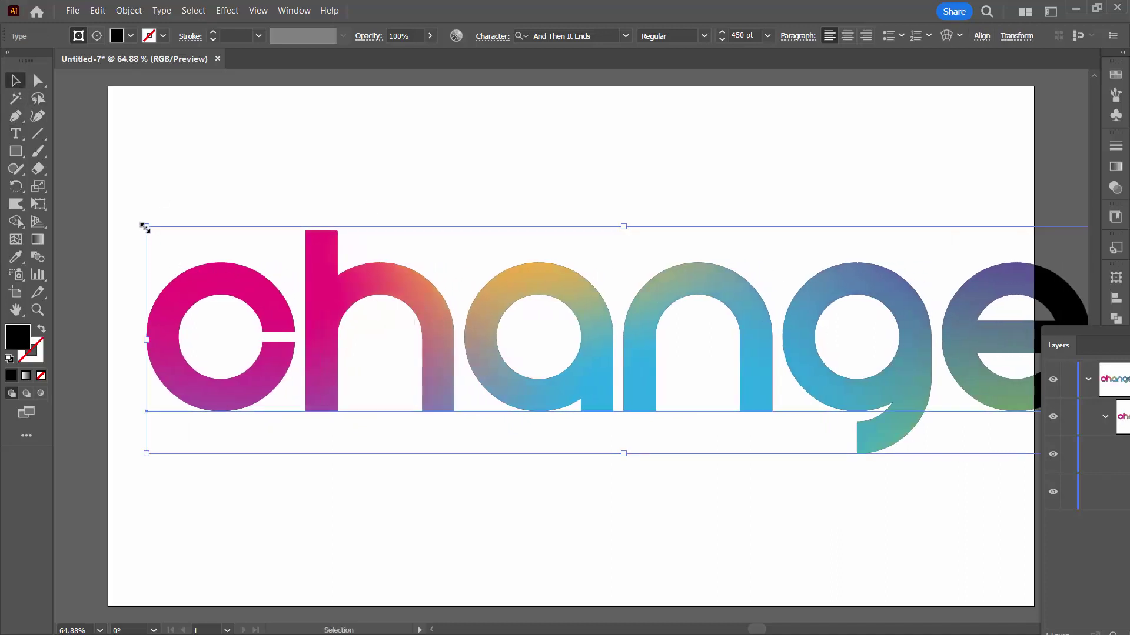
{"action": "left_click_drag", "start_coordinate": [144, 227], "coordinate": [358, 277]}
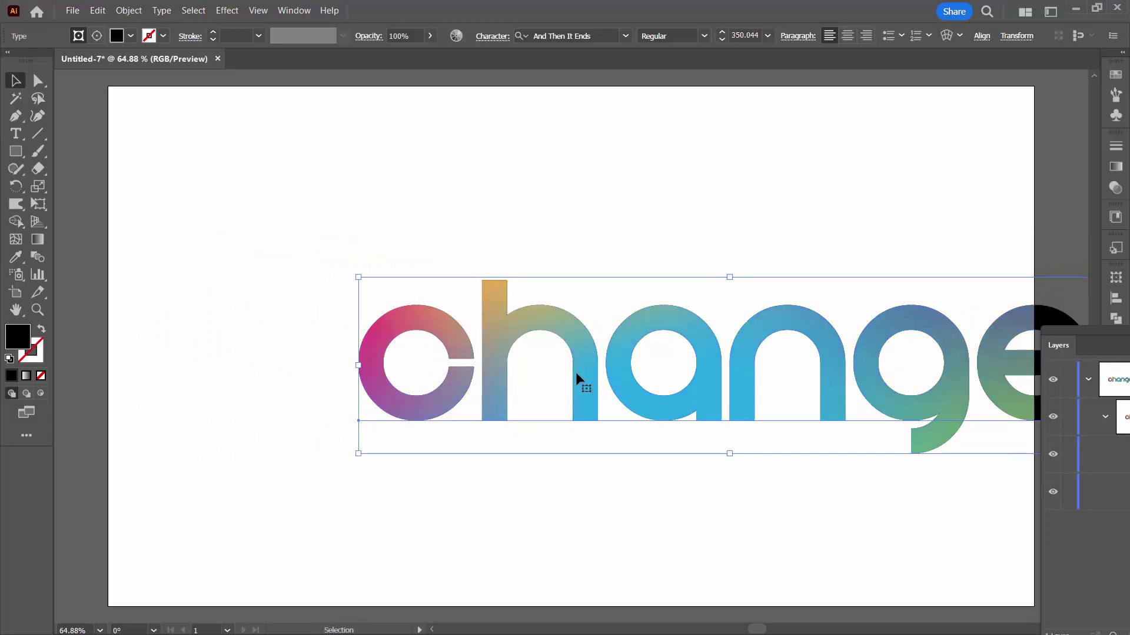
{"action": "left_click_drag", "start_coordinate": [575, 371], "coordinate": [383, 316]}
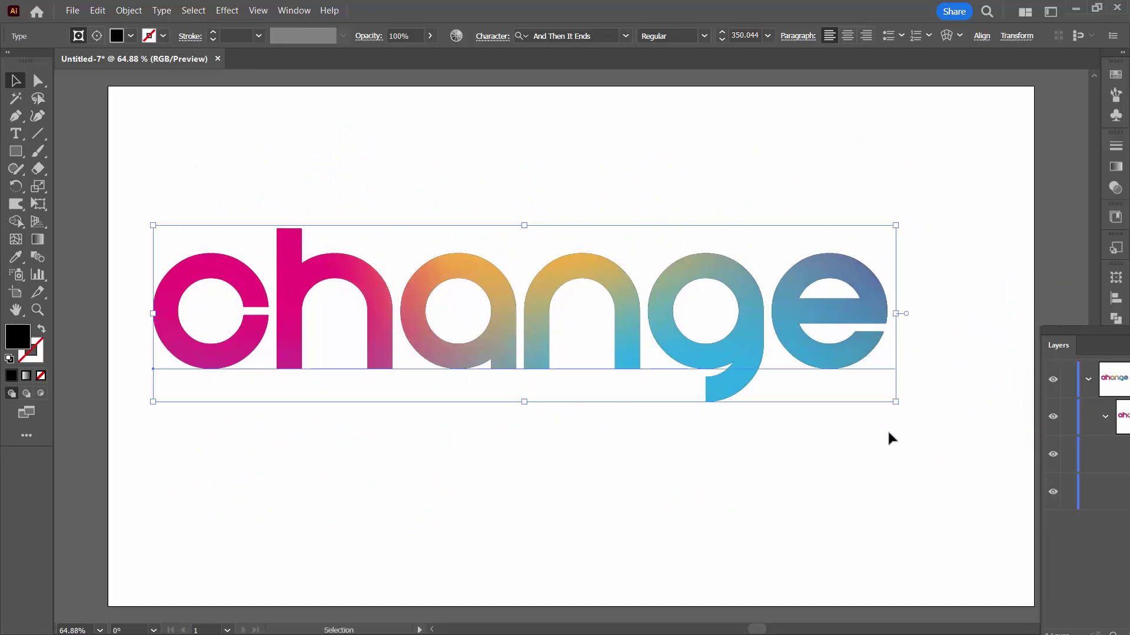
{"action": "left_click_drag", "start_coordinate": [895, 402], "coordinate": [956, 477]}
{"action": "left_click_drag", "start_coordinate": [774, 360], "coordinate": [770, 316]}
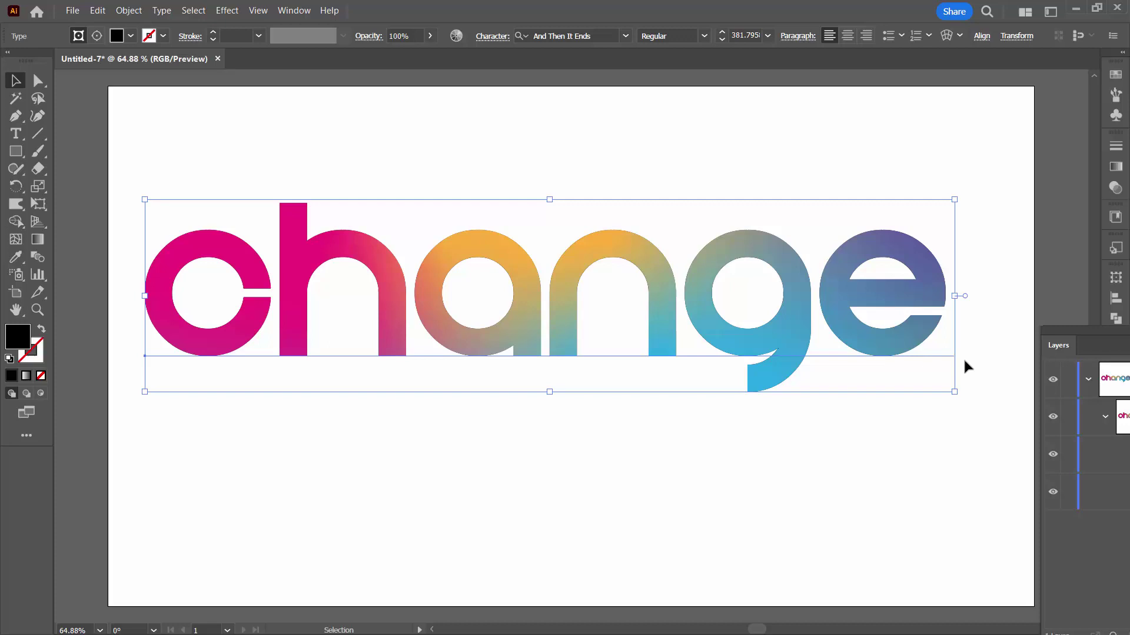
{"action": "left_click_drag", "start_coordinate": [1074, 330], "coordinate": [899, 376]}
{"action": "left_click", "coordinate": [816, 414]}
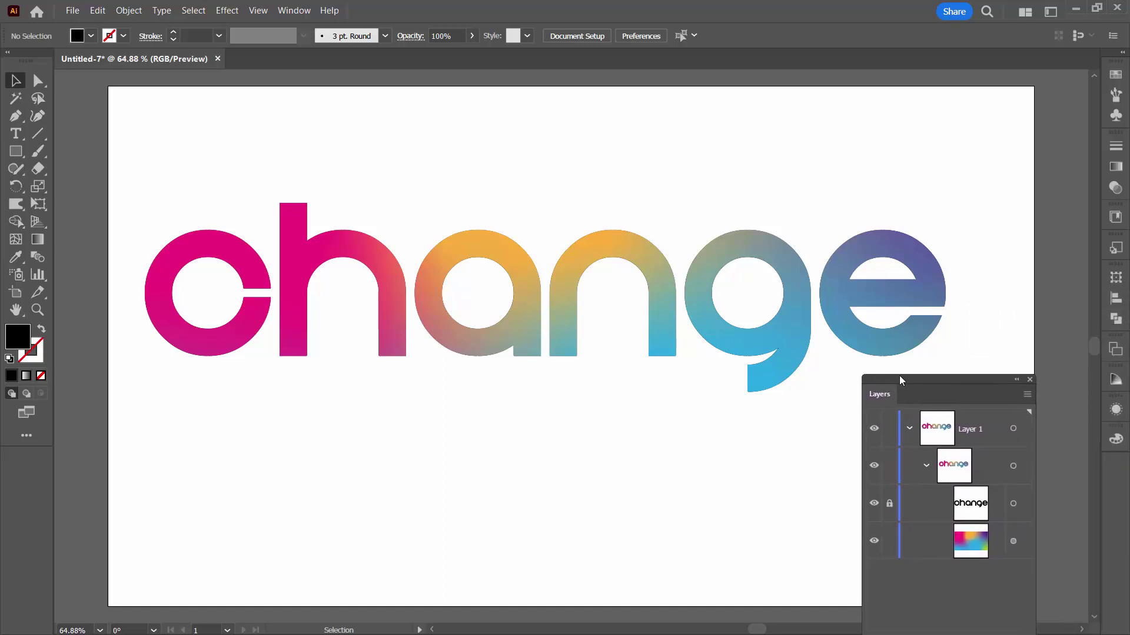
Load the User Defined freeform2 style library onto the gradient rectangle and add its styles to Graphic Styles.
{"action": "left_click", "coordinate": [1012, 541]}
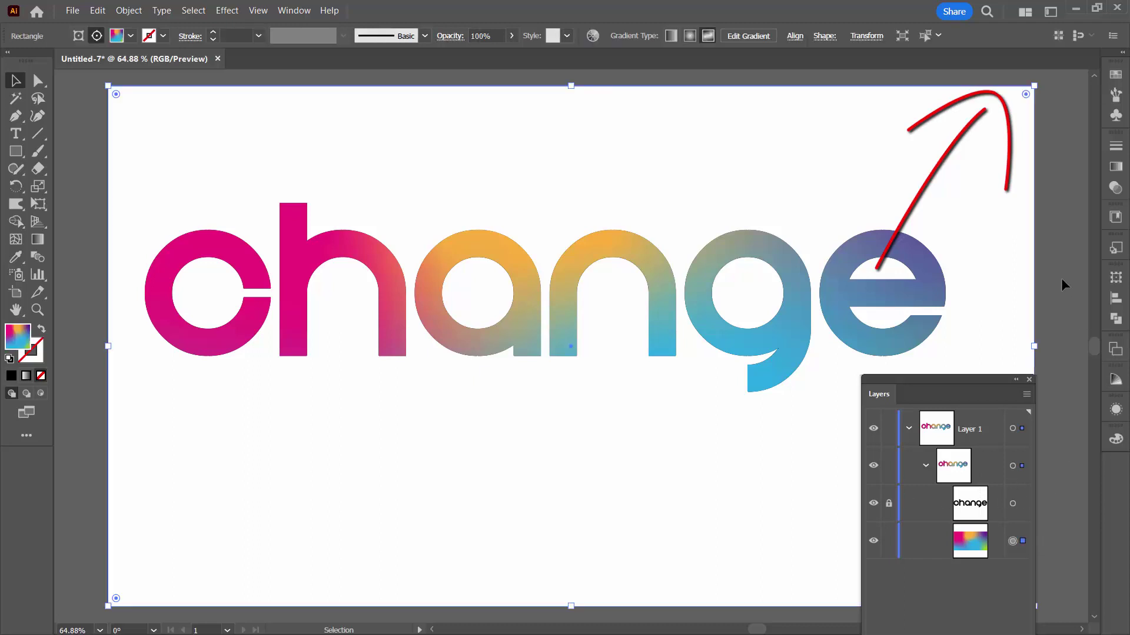
{"action": "left_click", "coordinate": [1116, 251]}
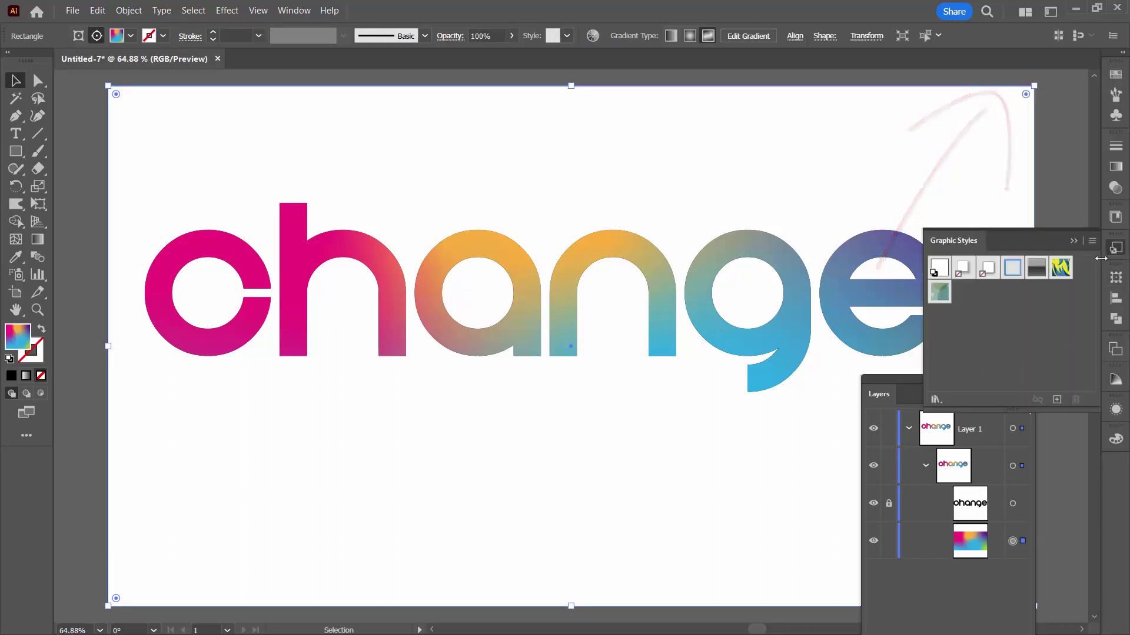
{"action": "left_click", "coordinate": [933, 400]}
{"action": "mouse_move", "coordinate": [955, 591]}
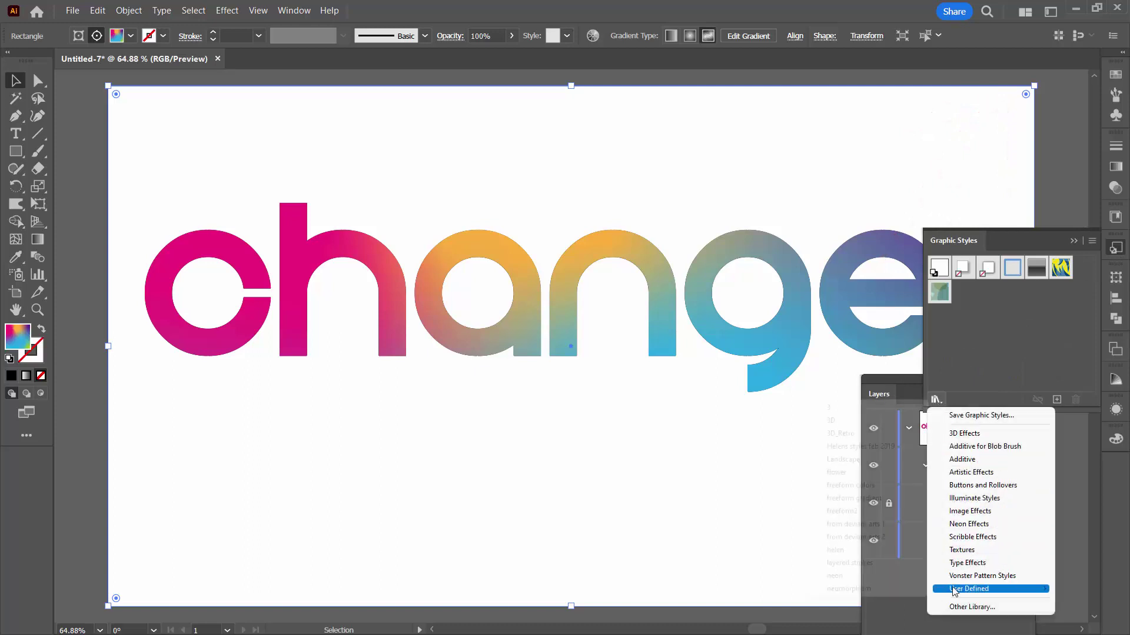
{"action": "left_click", "coordinate": [842, 511]}
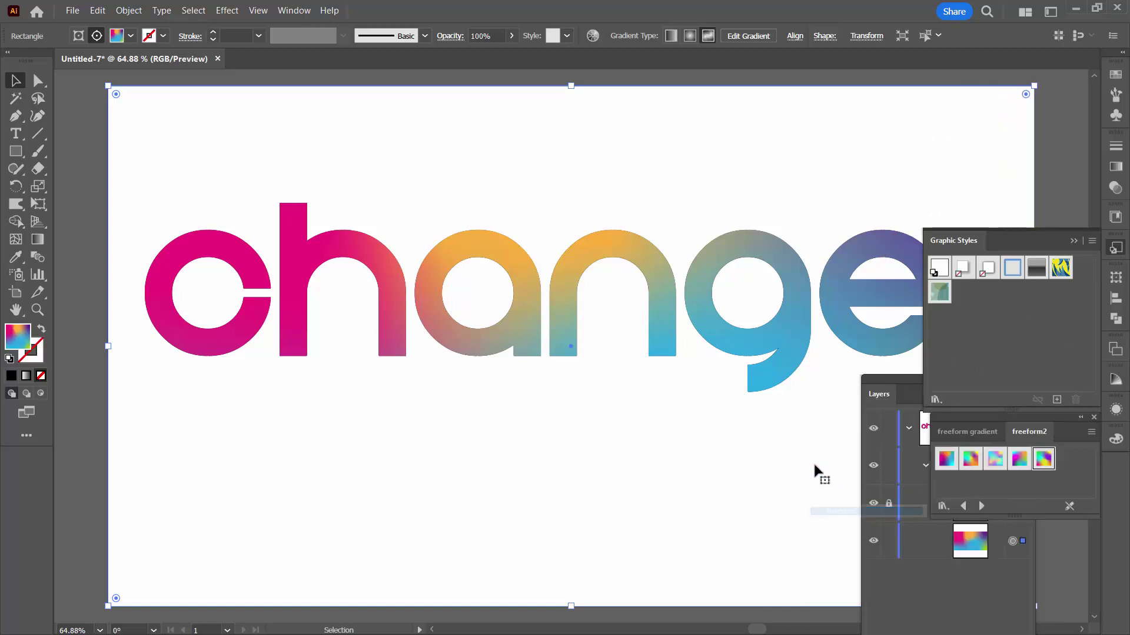
{"action": "left_click", "coordinate": [1043, 459]}
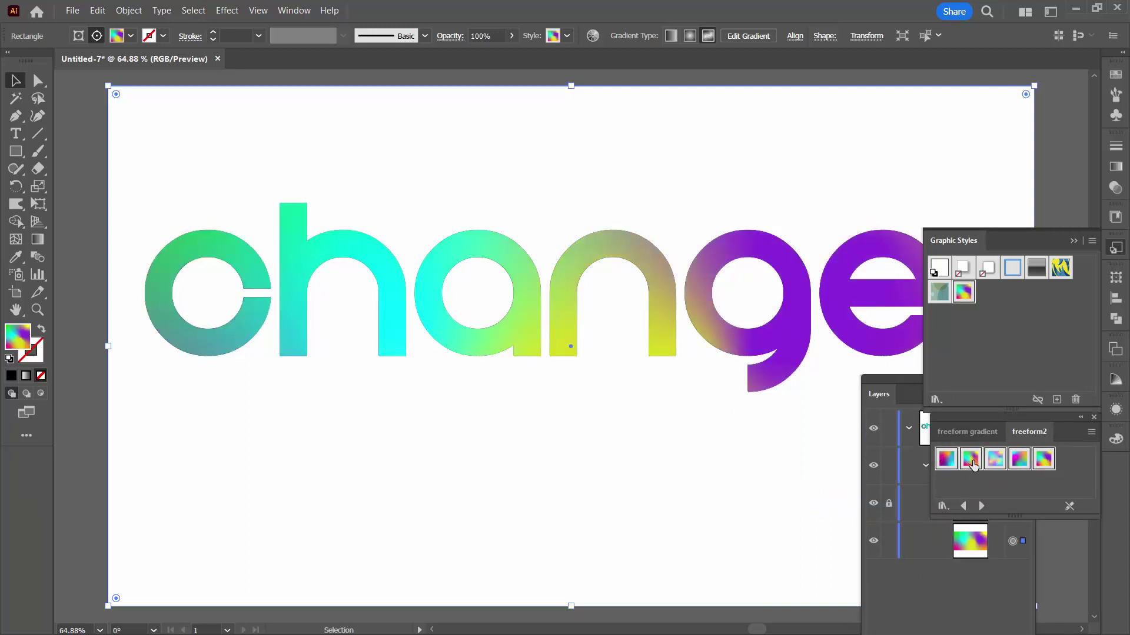
{"action": "left_click", "coordinate": [1090, 432]}
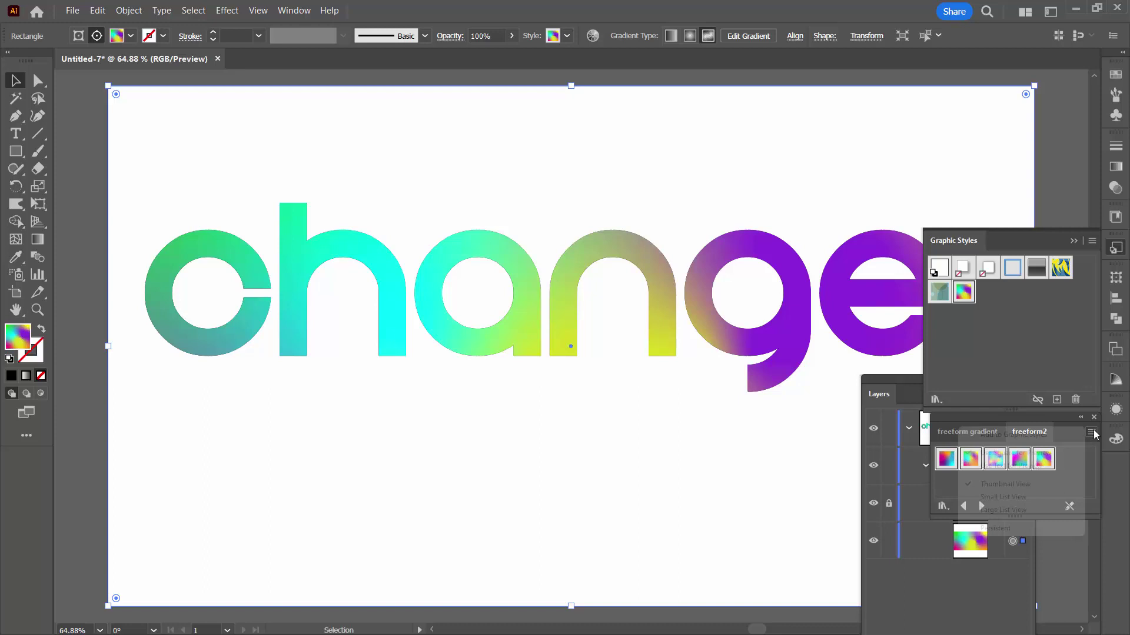
{"action": "left_click", "coordinate": [1024, 436]}
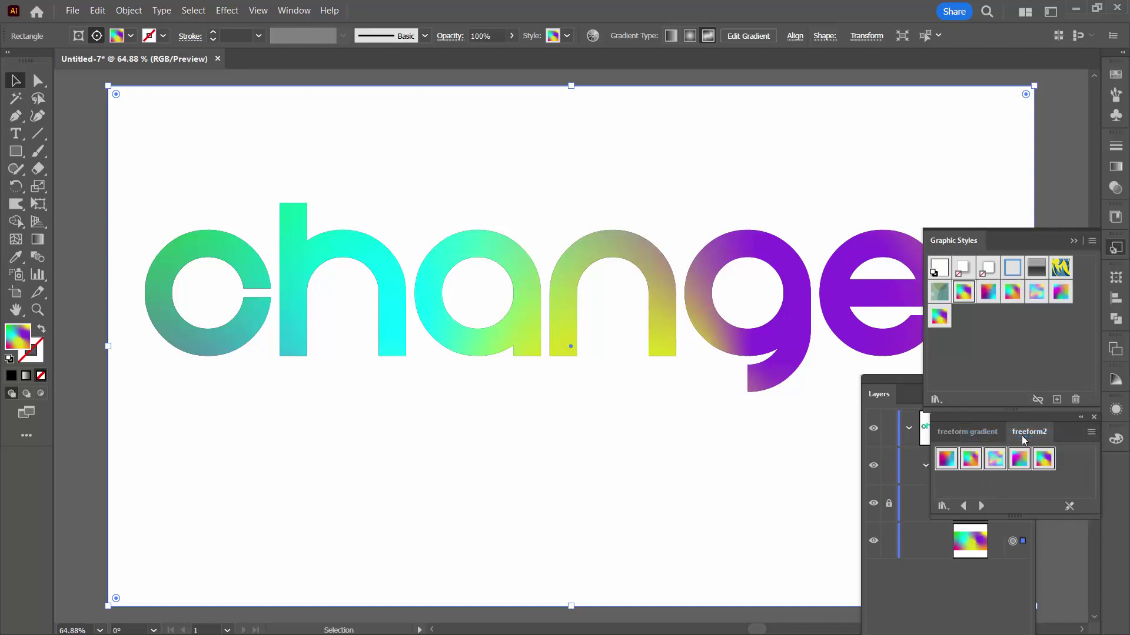
{"action": "left_click", "coordinate": [1094, 417]}
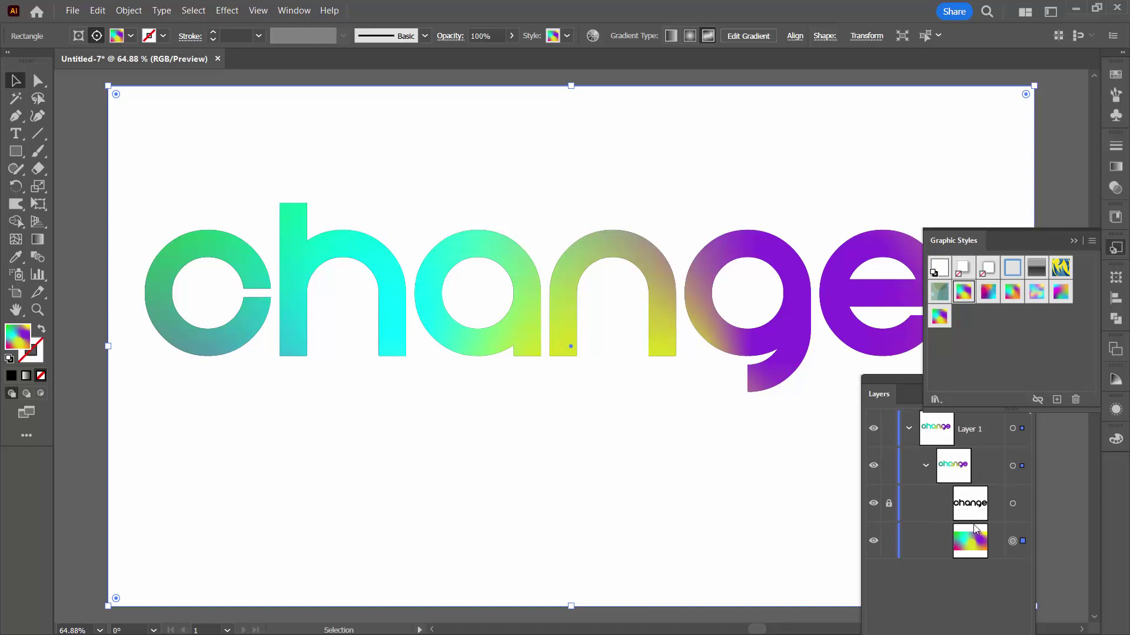
Try several gradient graphic styles, settling on the pastel blue-green-yellow one.
{"action": "left_click", "coordinate": [988, 295]}
{"action": "left_click", "coordinate": [1023, 300]}
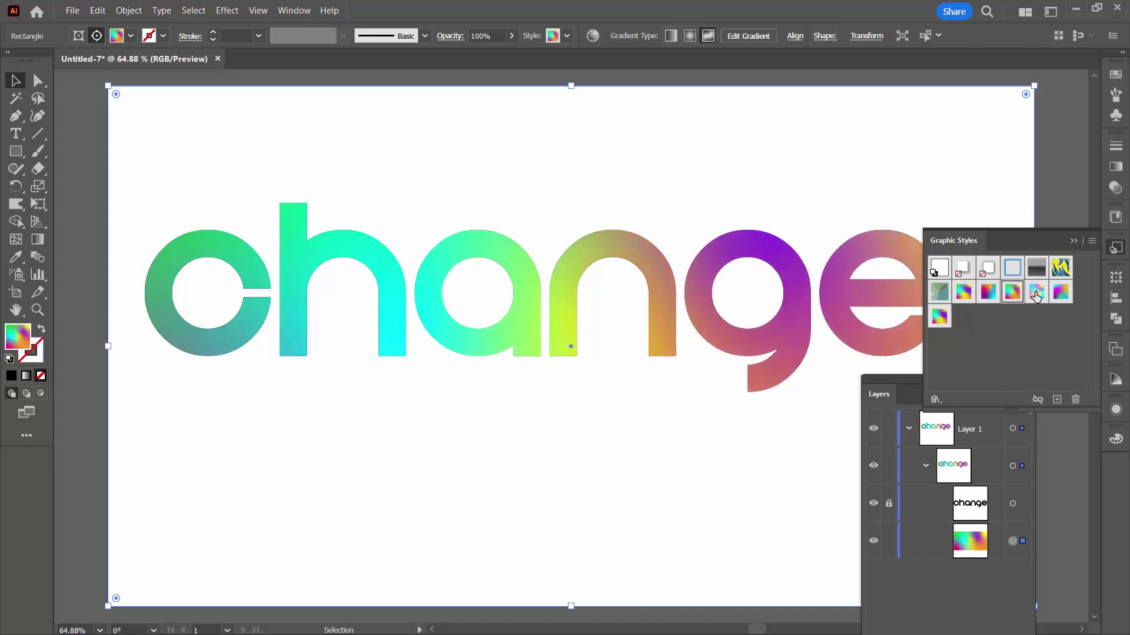
{"action": "left_click", "coordinate": [1037, 292]}
{"action": "left_click", "coordinate": [1060, 294]}
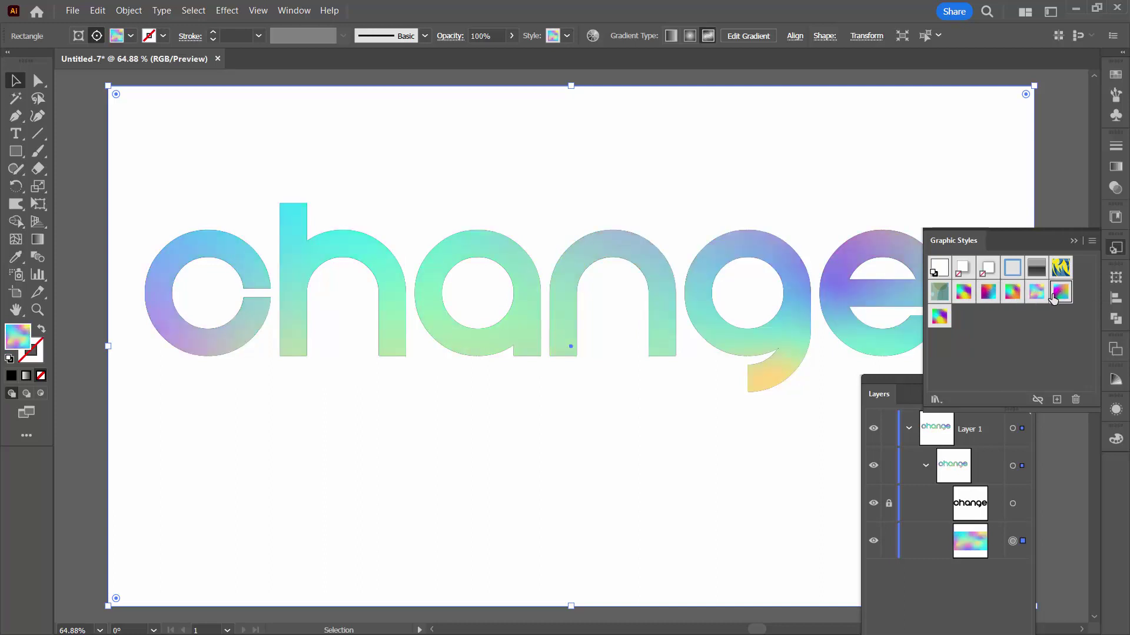
{"action": "left_click", "coordinate": [934, 319]}
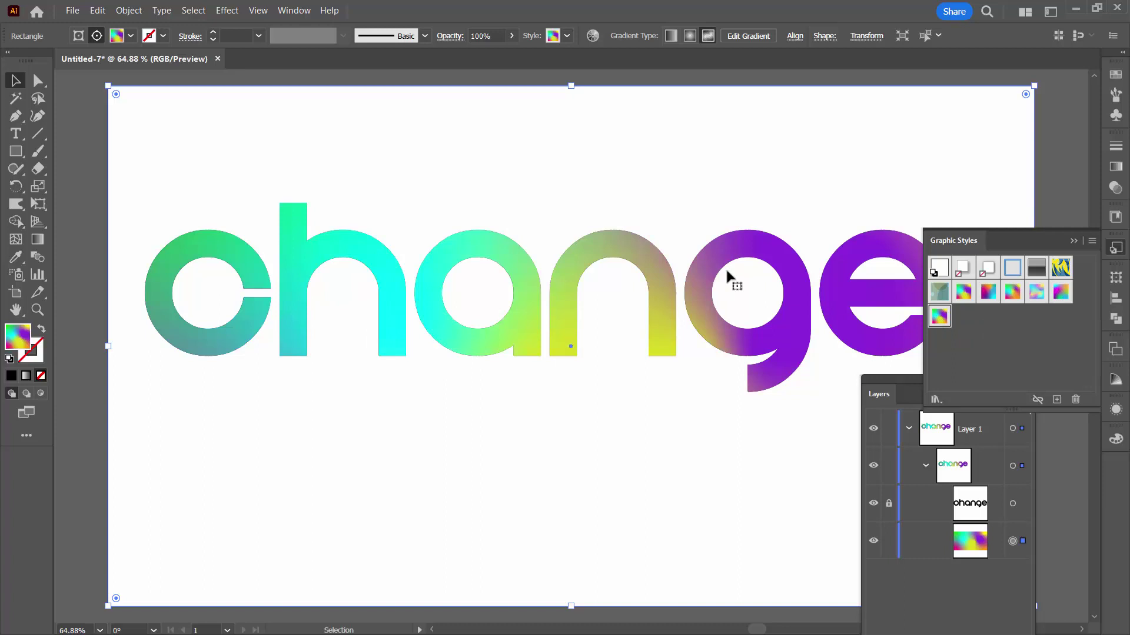
{"action": "left_click", "coordinate": [1061, 294]}
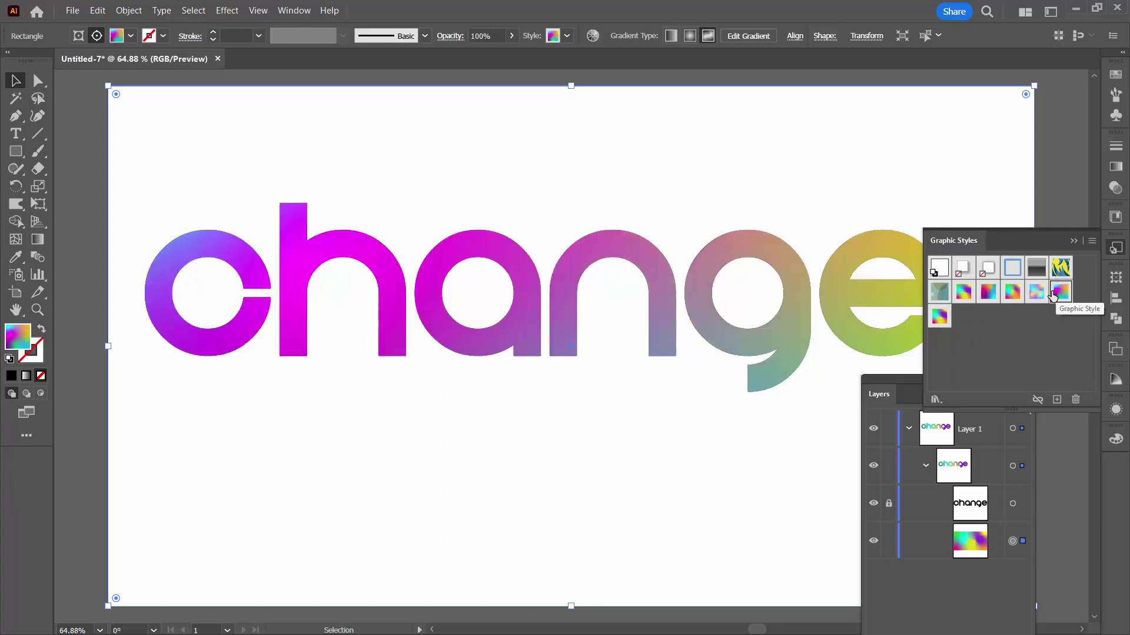
{"action": "left_click", "coordinate": [1037, 292]}
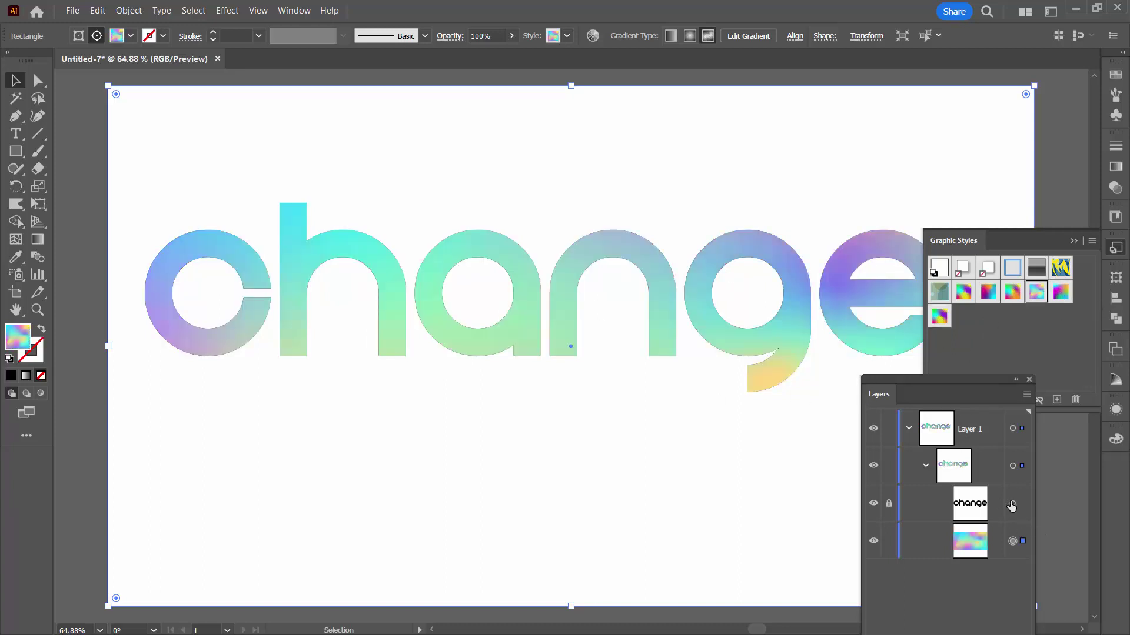
Move the 'change' lettering down and left, then close the Layers and Graphic Styles panels.
{"action": "key", "text": "ctrl+shift+a"}
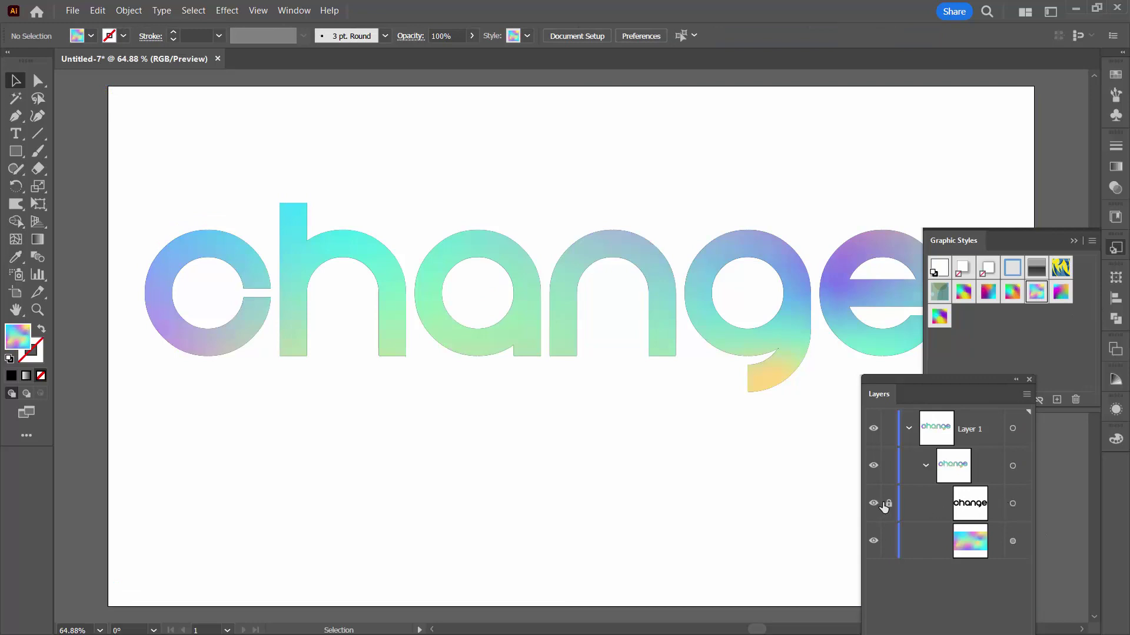
{"action": "left_click", "coordinate": [1012, 503]}
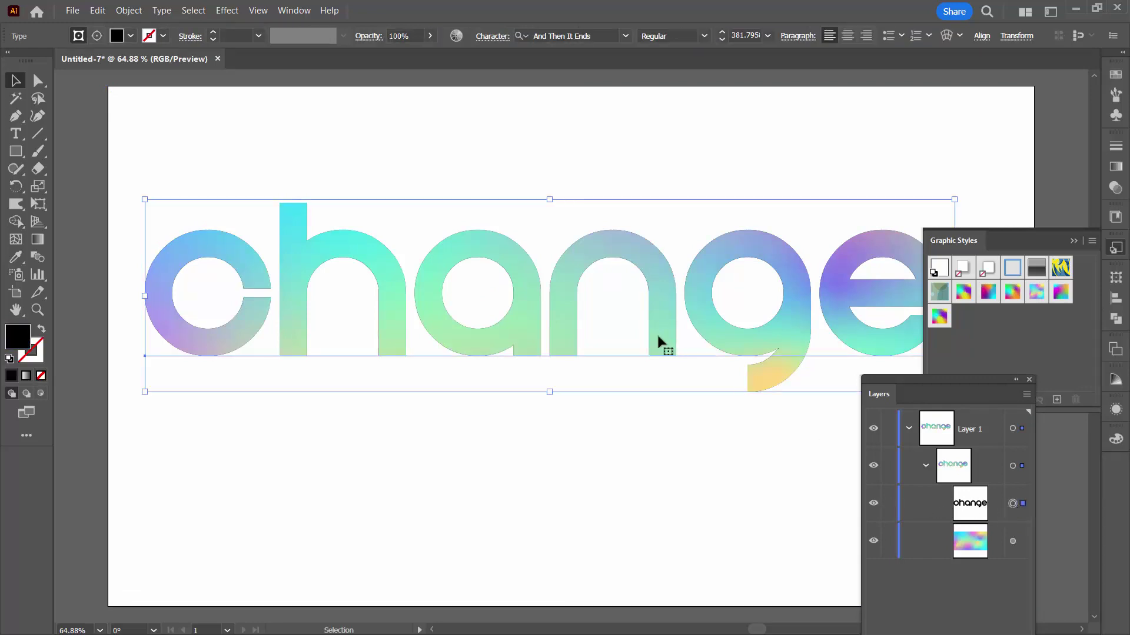
{"action": "left_click_drag", "start_coordinate": [666, 308], "coordinate": [672, 455]}
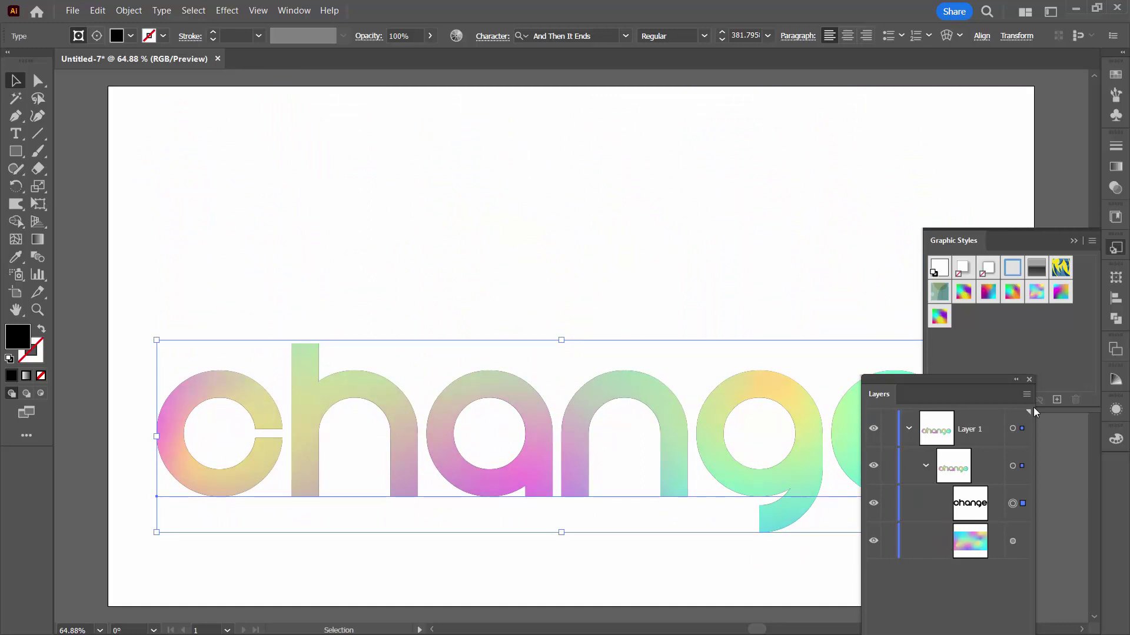
{"action": "left_click", "coordinate": [1029, 379]}
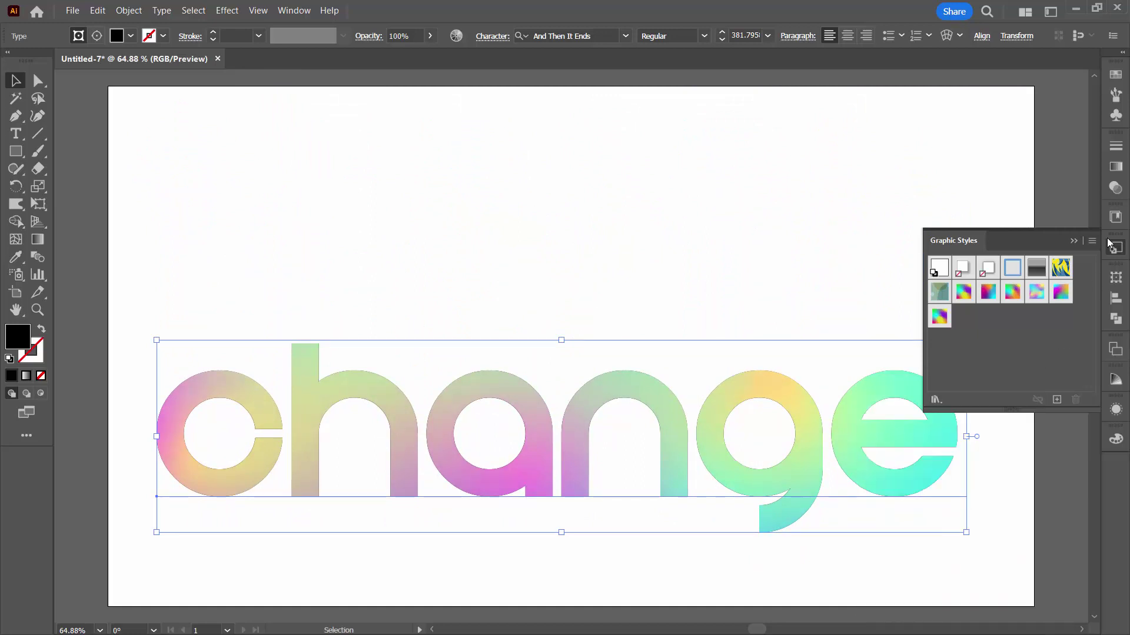
{"action": "left_click", "coordinate": [1078, 242]}
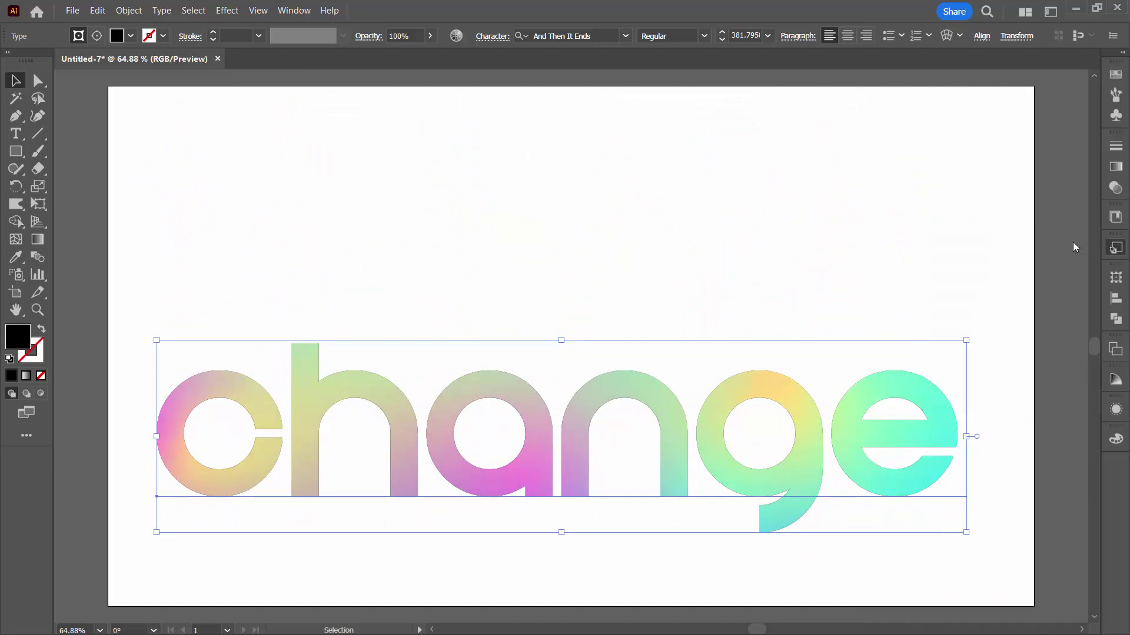
Deselect the 'change' lettering.
{"action": "left_click", "coordinate": [1065, 445]}
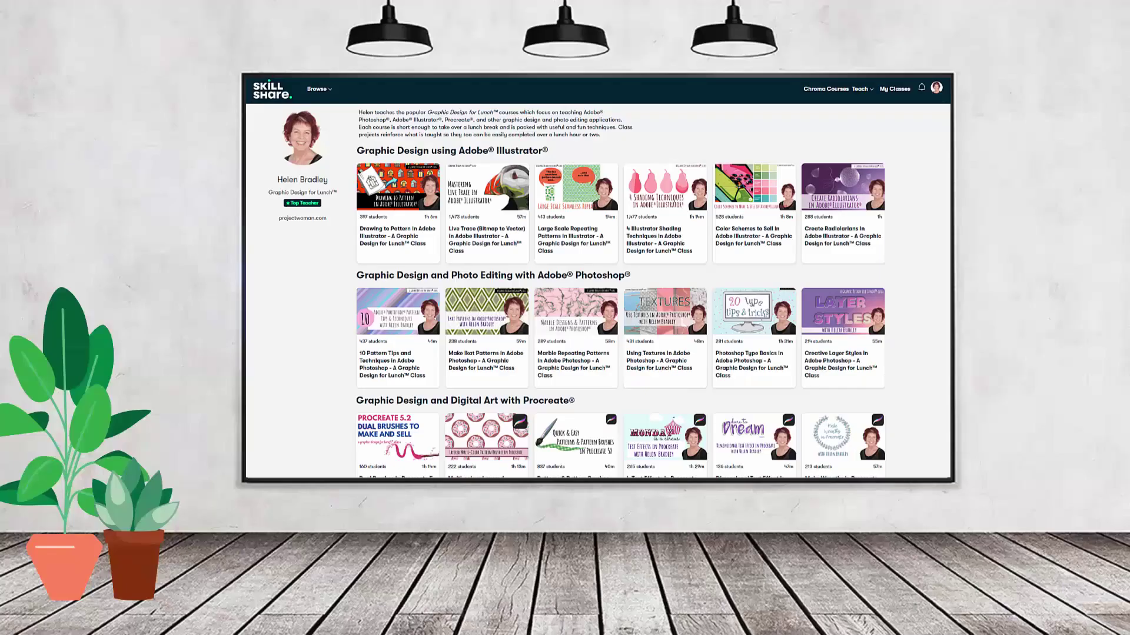